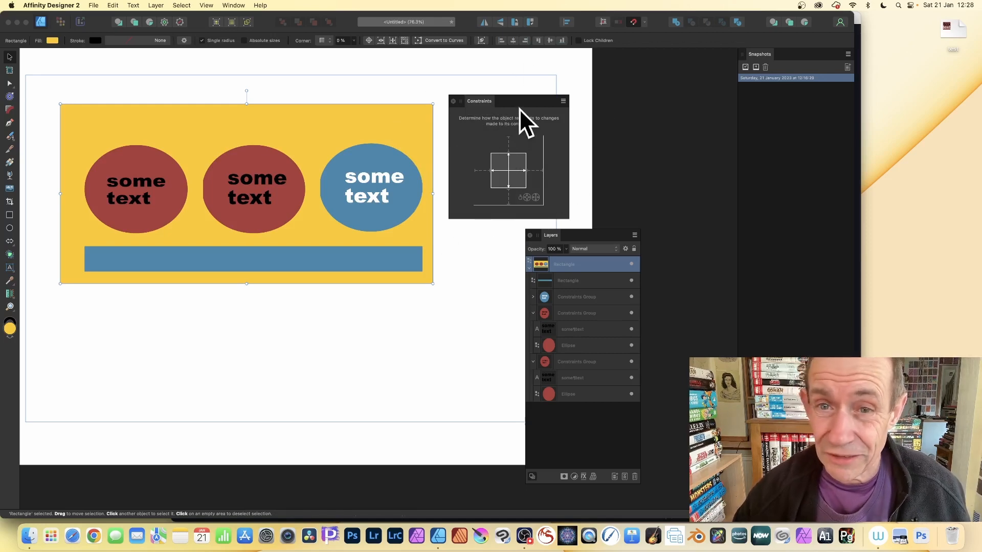
Move the Layers panel directly beneath the Constraints panel, beside the yellow artwork.
left_click(563, 101)
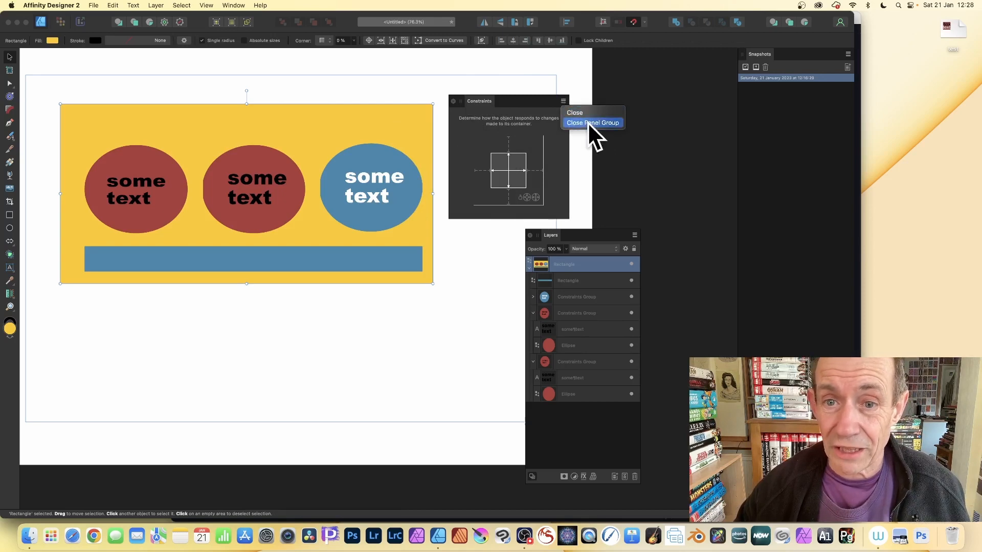
left_click(453, 173)
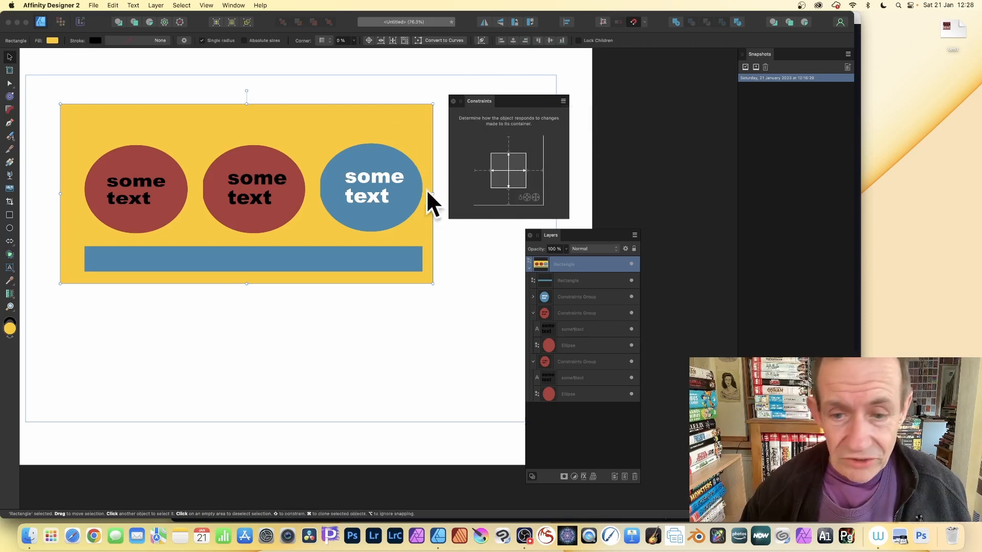
left_click_drag(575, 237, 500, 215)
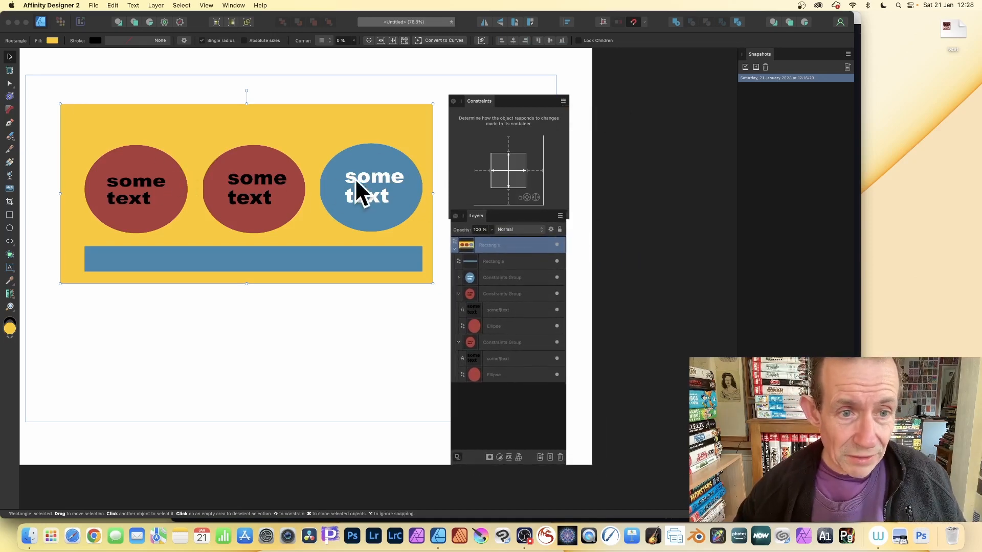
Apply the min fit constraint to the text and ellipse inside both red constraints groups.
left_click(505, 309)
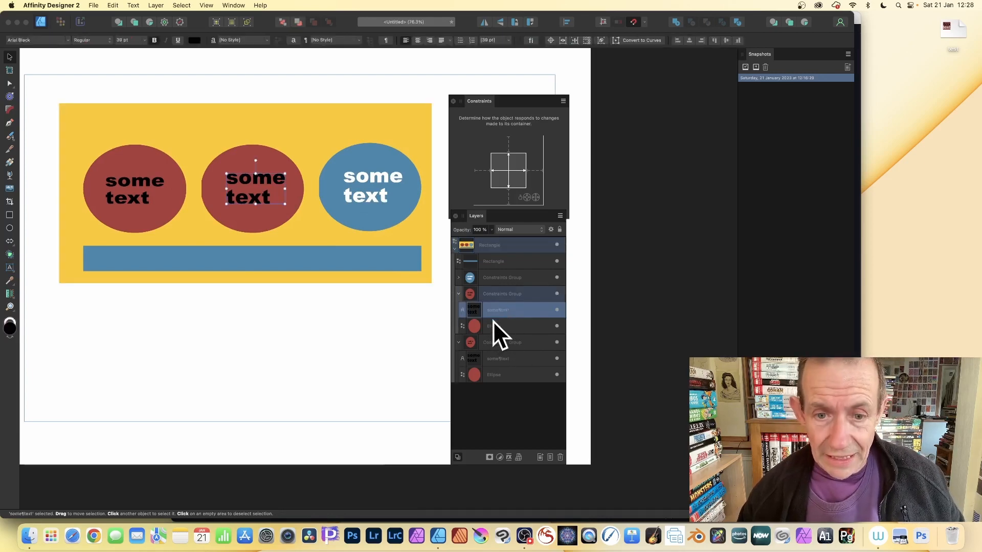
left_click(493, 326, "super")
left_click(510, 358, "super")
left_click(505, 373, "super")
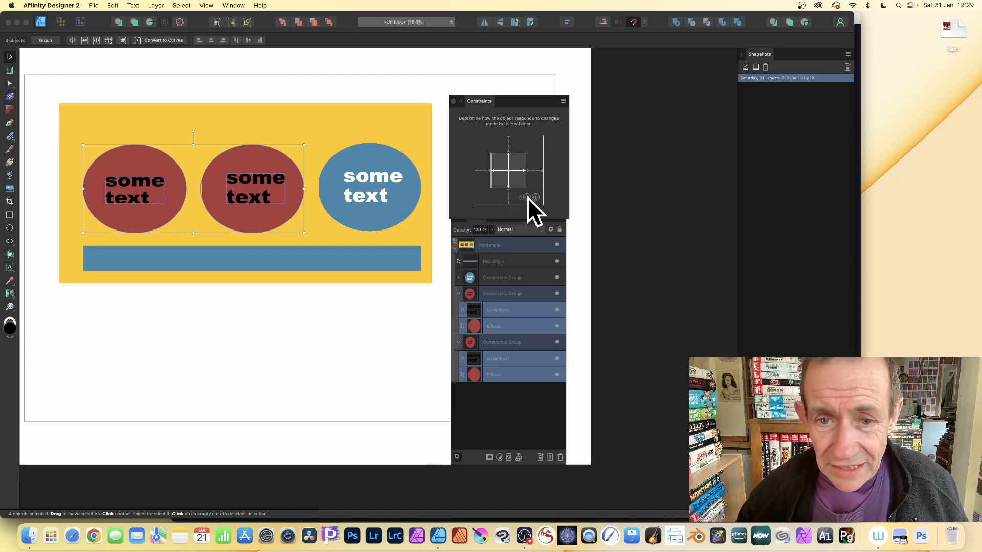
left_click(506, 169)
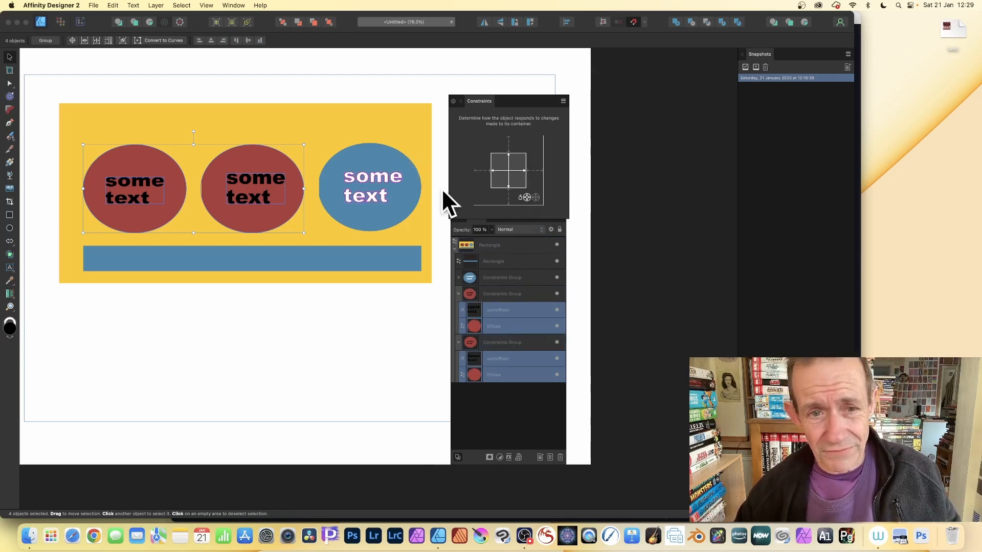
Test the constraints by resizing the yellow rectangle to about 123 × 101 mm, to a tall narrow shape, and back to a wide one.
left_click(411, 112)
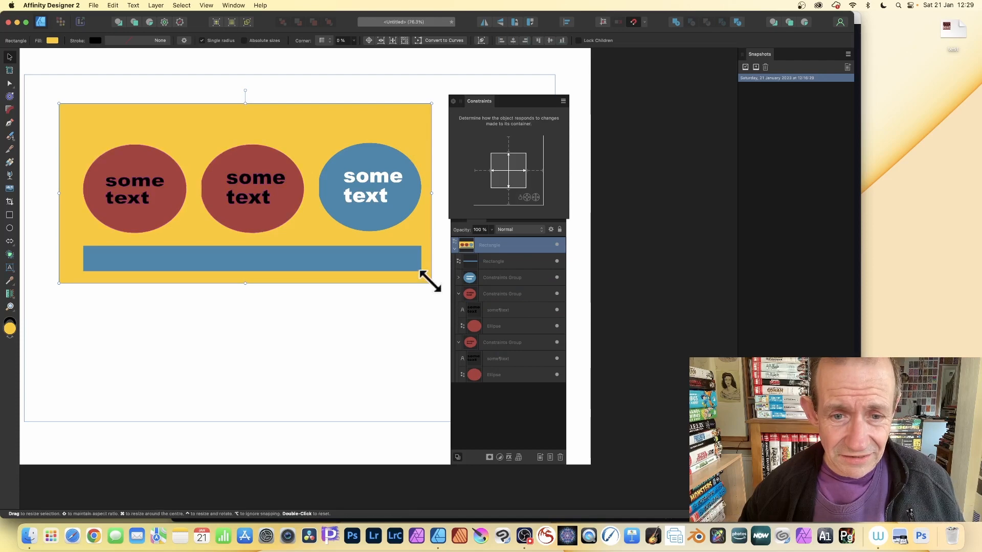
left_click_drag(431, 282, 233, 244)
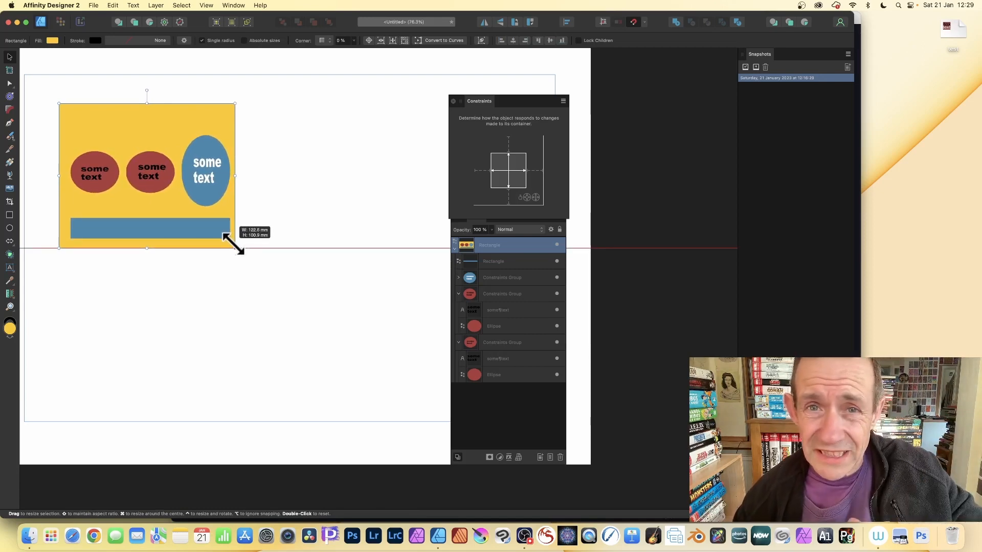
left_click_drag(233, 244, 185, 336)
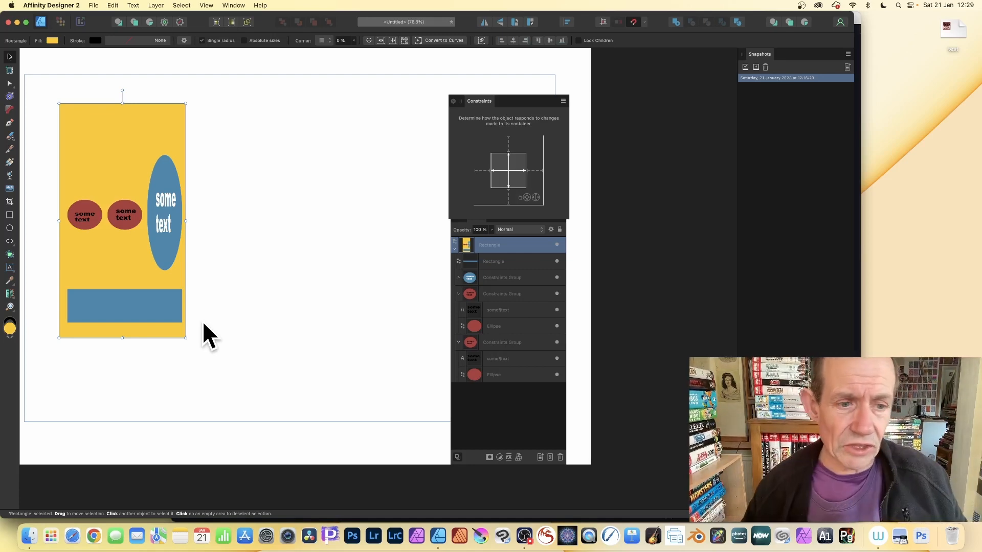
left_click_drag(185, 338, 364, 287)
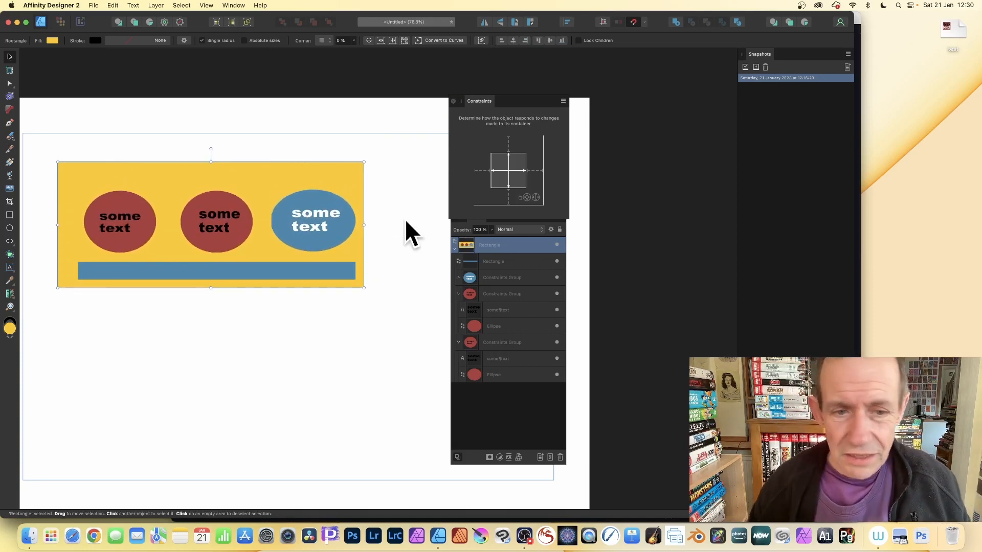
left_click_drag(363, 286, 366, 302)
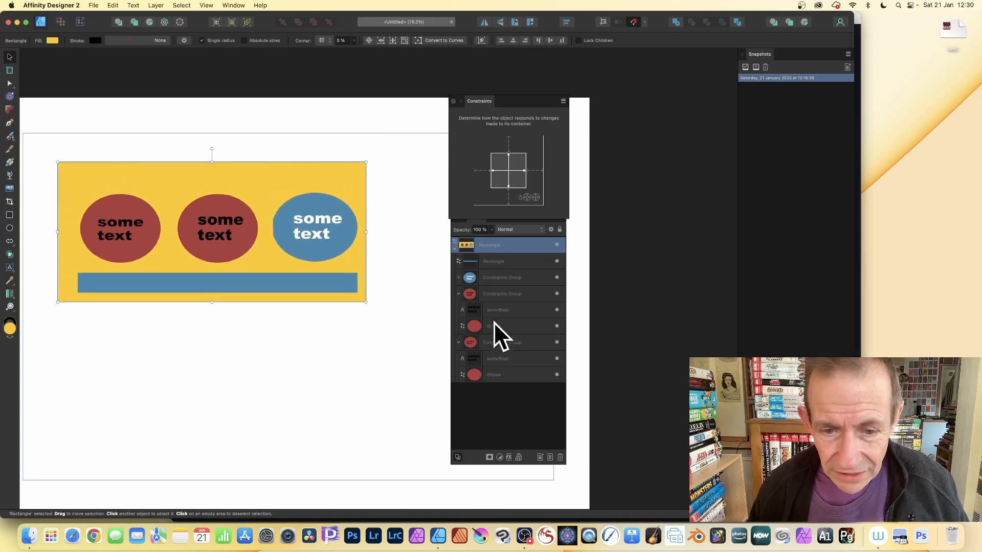
Switch the text and ellipse inside both red constraints groups to the max fit constraint.
left_click(504, 328)
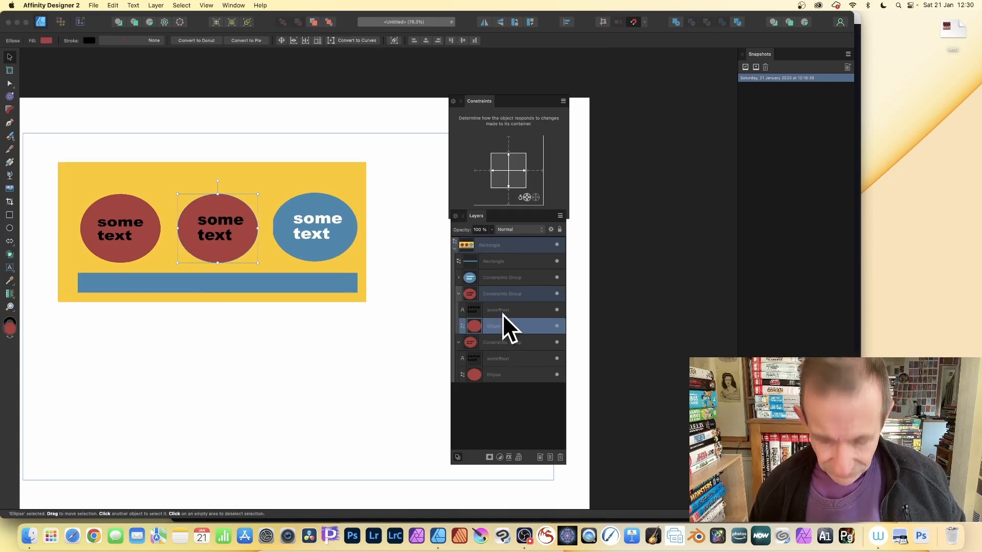
left_click(499, 310, "shift")
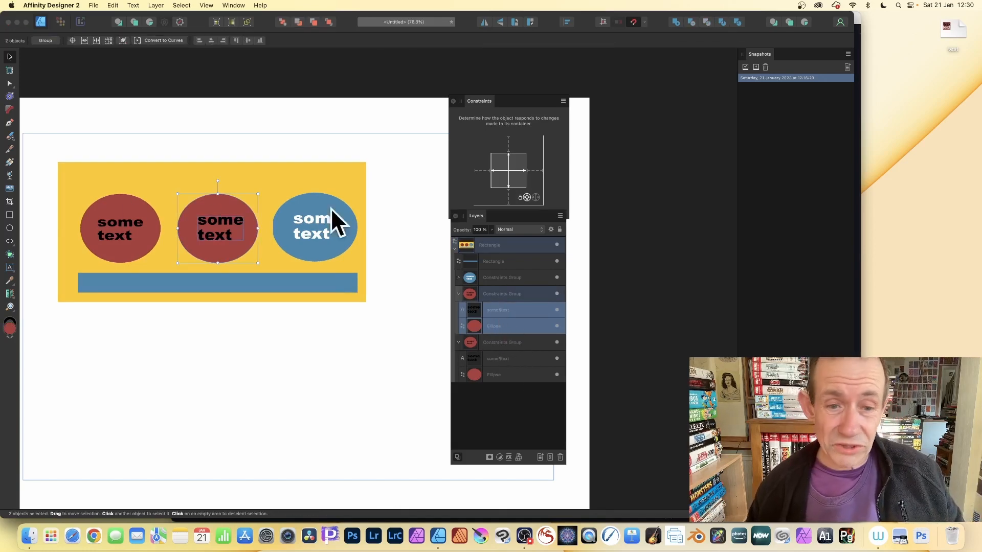
left_click(505, 362, "super")
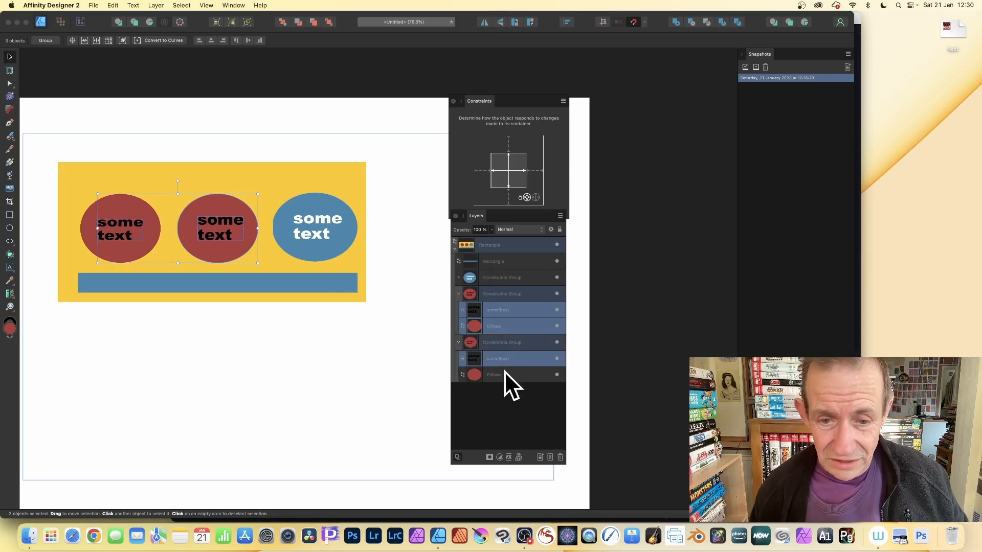
left_click(504, 372, "super")
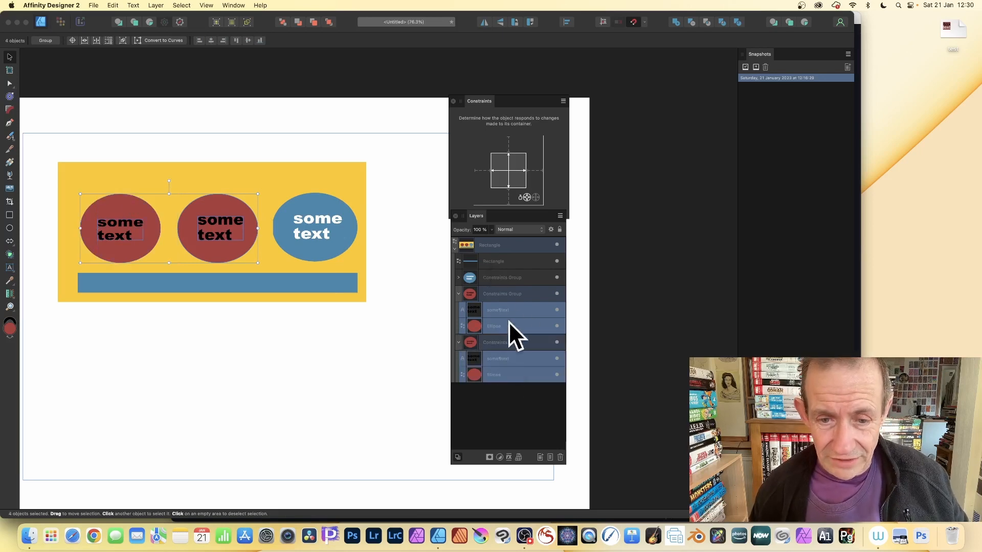
left_click(535, 198)
Resize the yellow rectangle to a tall, narrow shape and widen it again to test the max fit constraint.
left_click(348, 176)
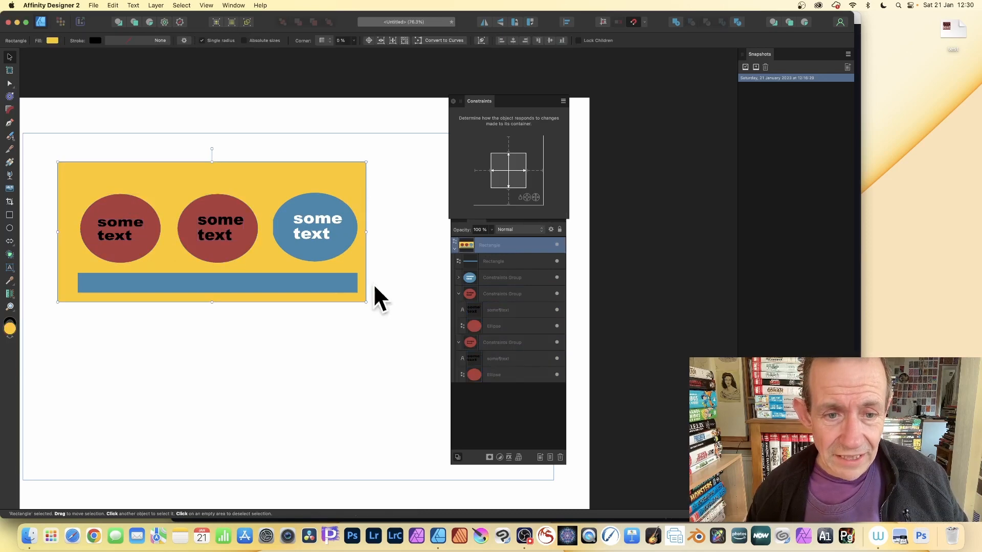
left_click_drag(365, 301, 190, 350)
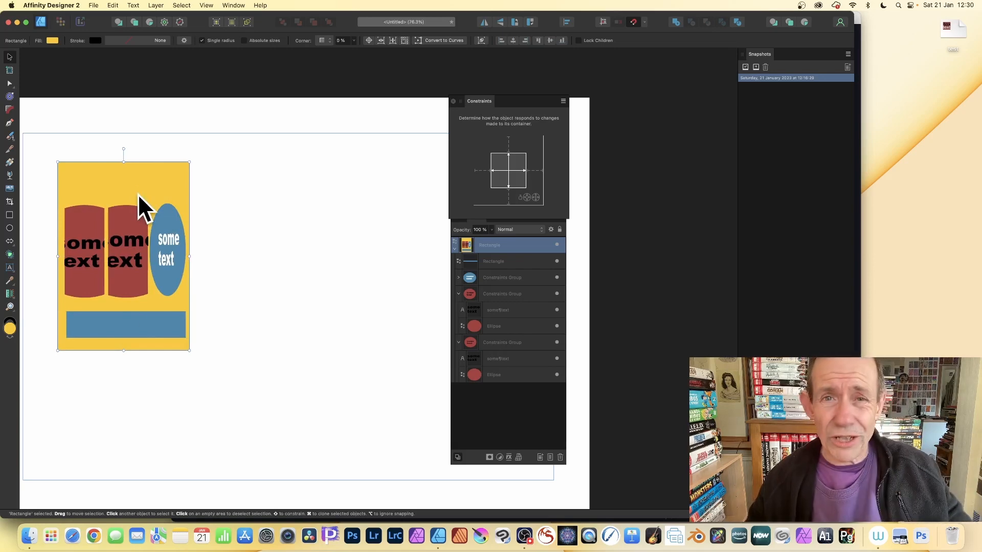
scroll(169, 240, "right", 1)
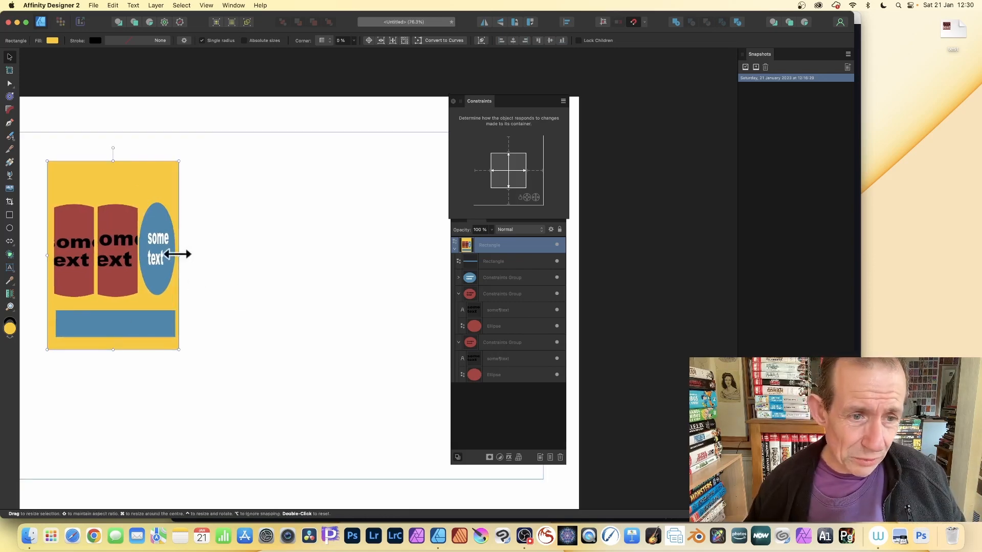
left_click_drag(181, 255, 244, 203)
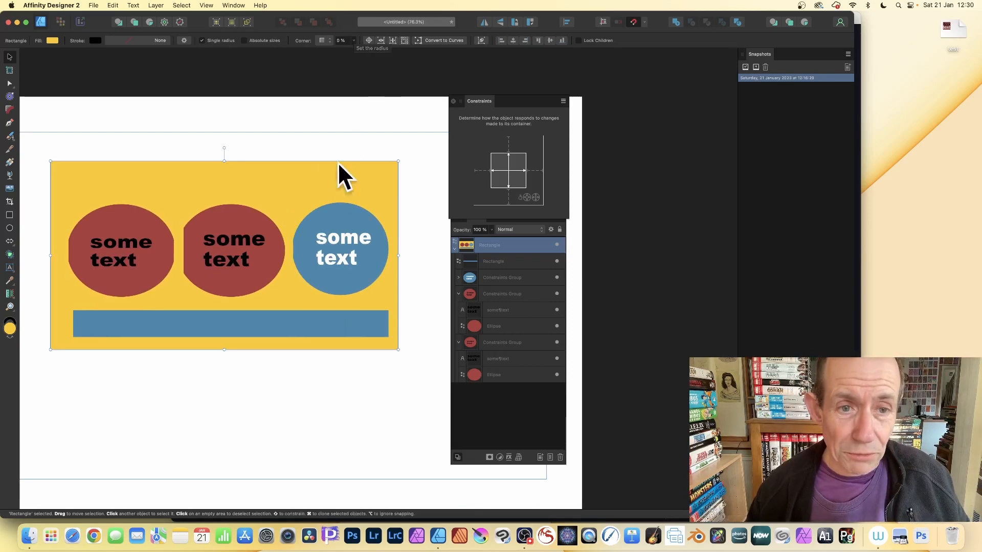
Return both red groups' texts and ellipses to min fit and make the yellow rectangle narrower and taller.
scroll(332, 169, "down", 1)
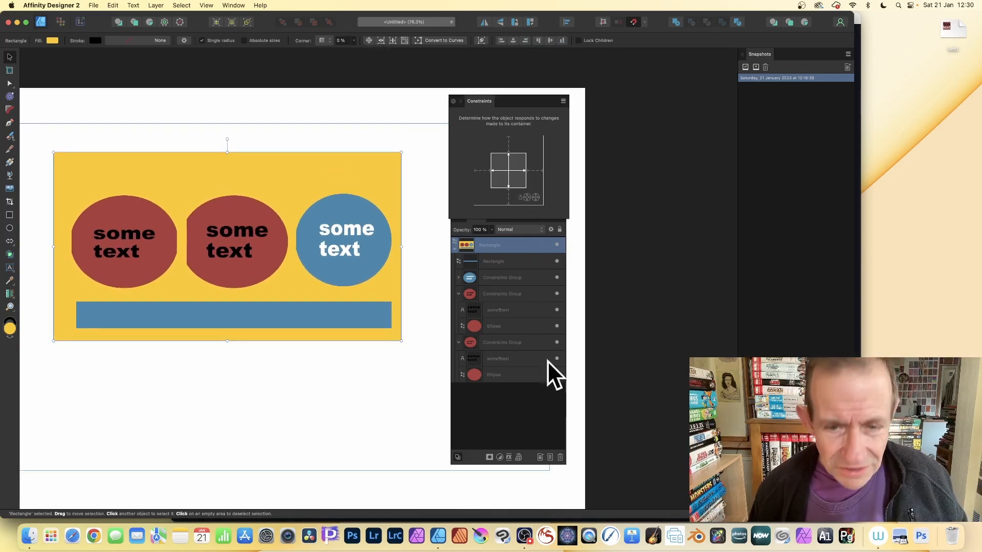
left_click(497, 326)
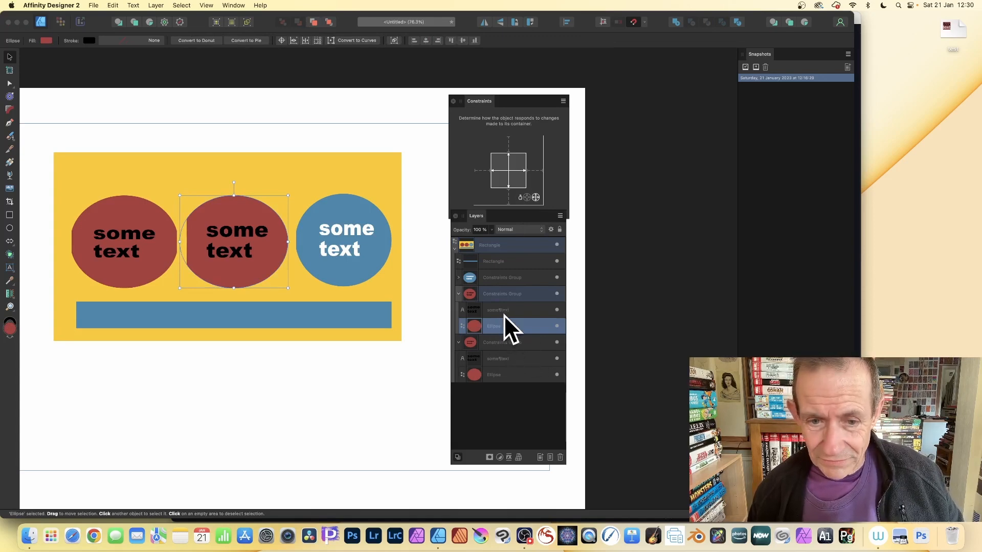
left_click(504, 315, "super")
left_click(504, 360, "super")
left_click(507, 375, "super")
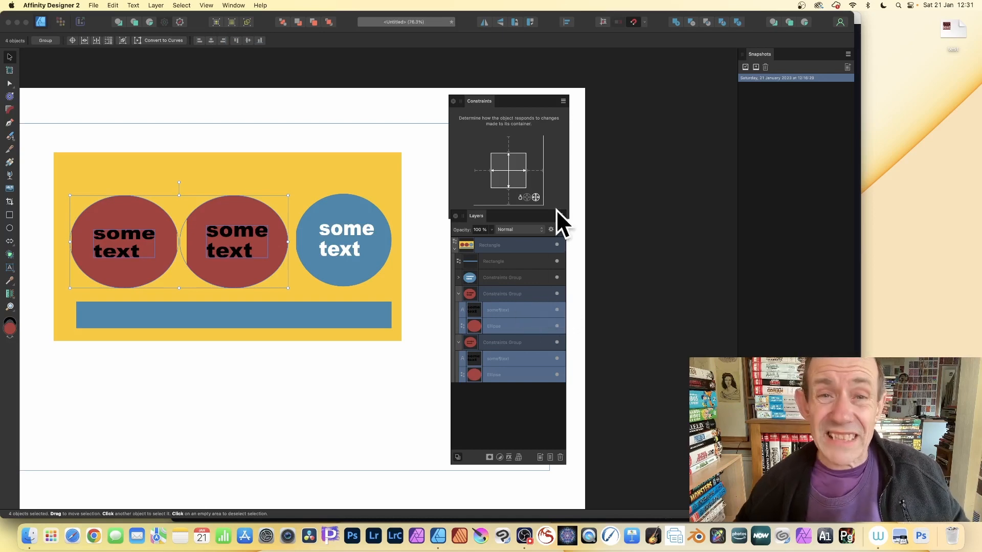
left_click(527, 197)
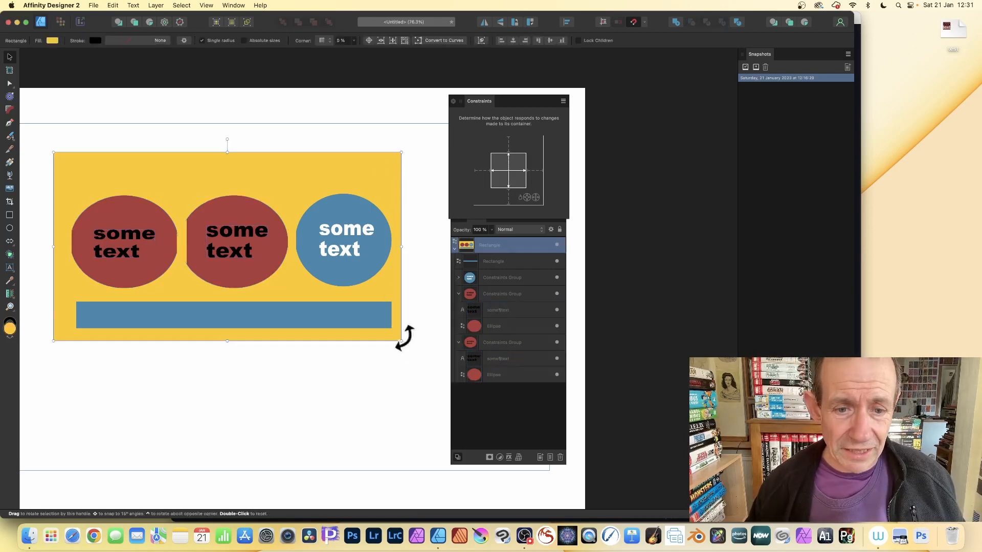
left_click_drag(402, 340, 347, 366)
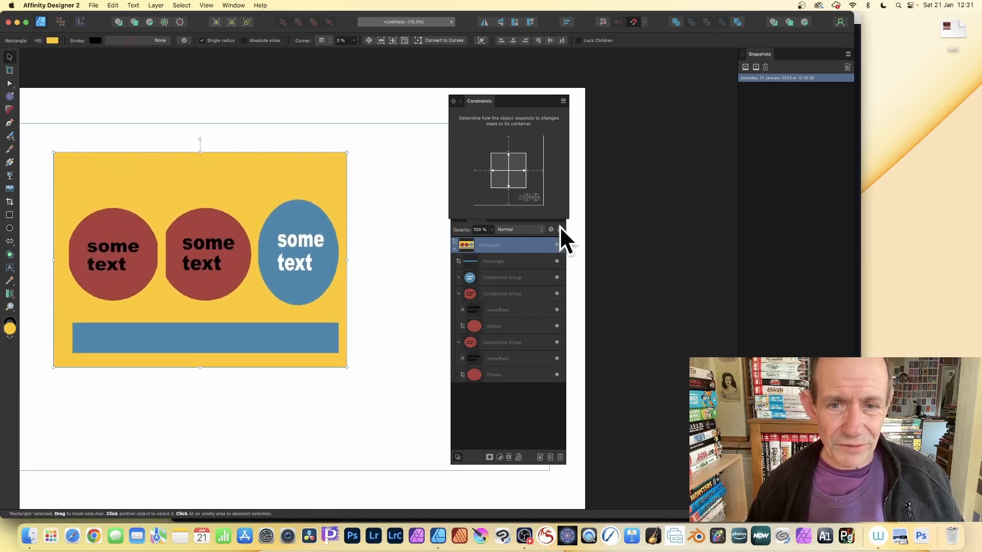
Set the texts and ellipses in both red groups to scale vertically only, with horizontal scaling turned off in their constraints.
left_click(502, 327)
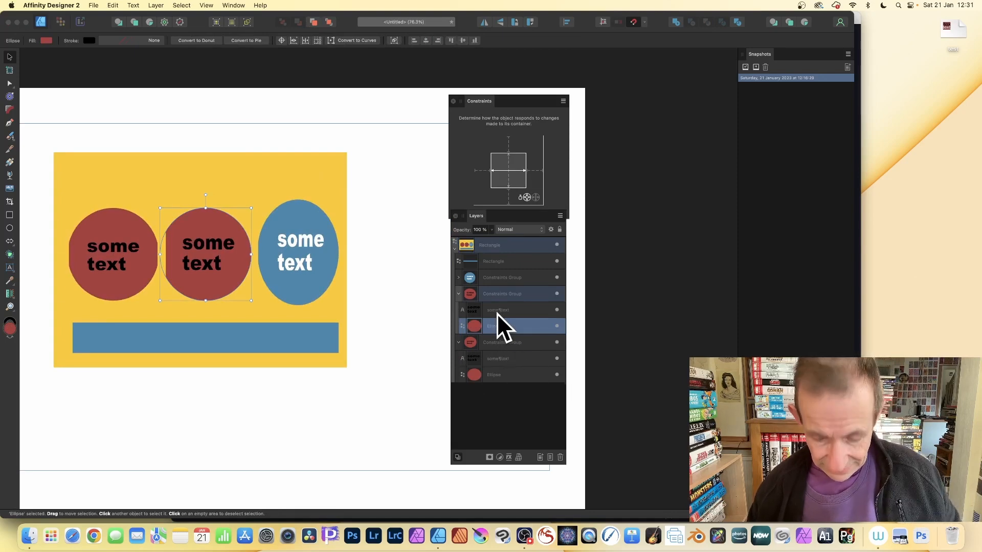
left_click(496, 310, "super")
left_click(499, 356, "super")
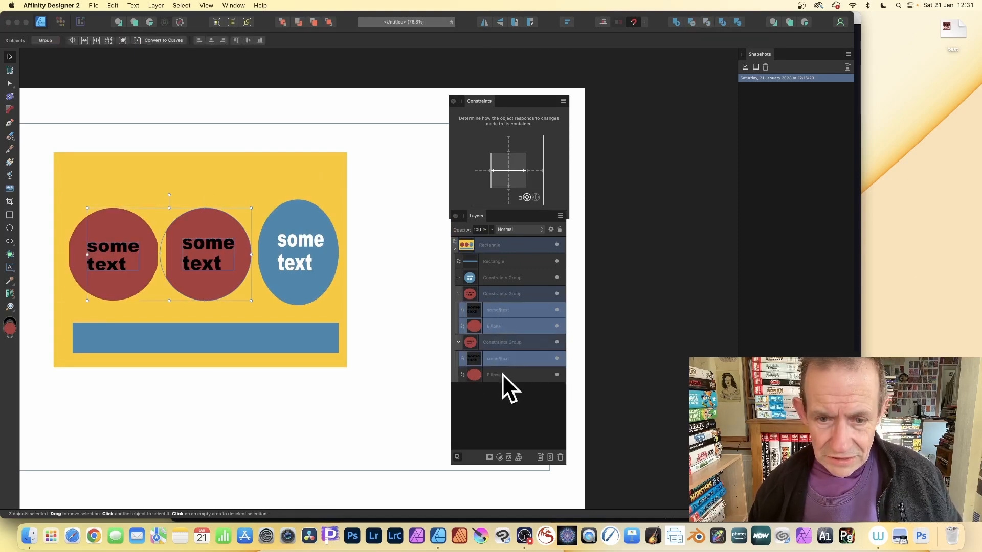
left_click(502, 374, "super")
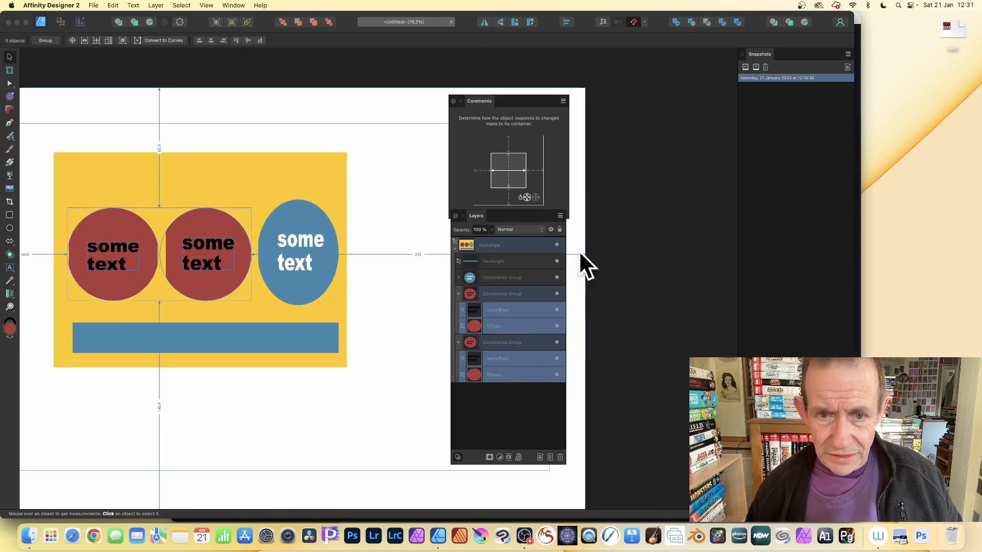
left_click(514, 170)
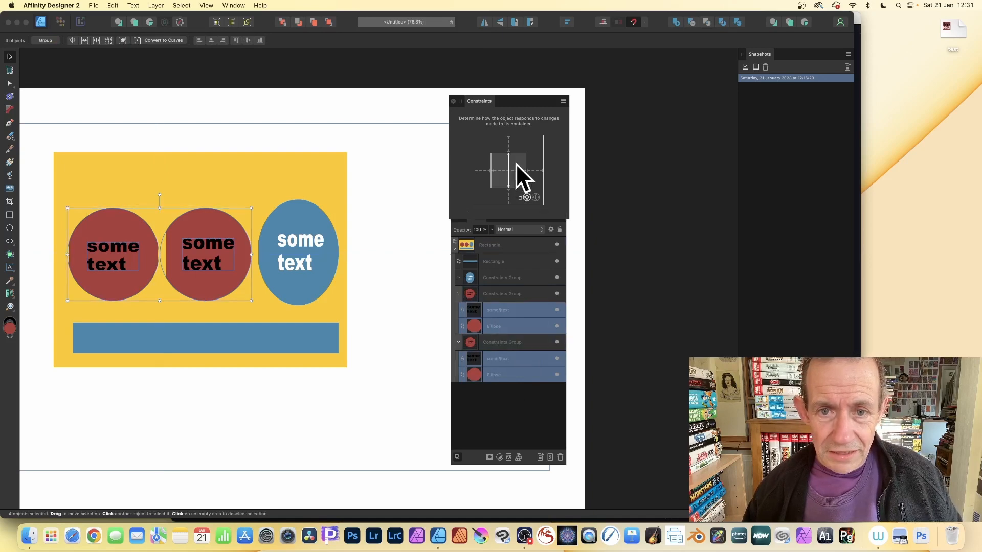
Make the yellow rectangle slightly taller and turn off its own horizontal and vertical scaling constraints.
left_click(341, 335)
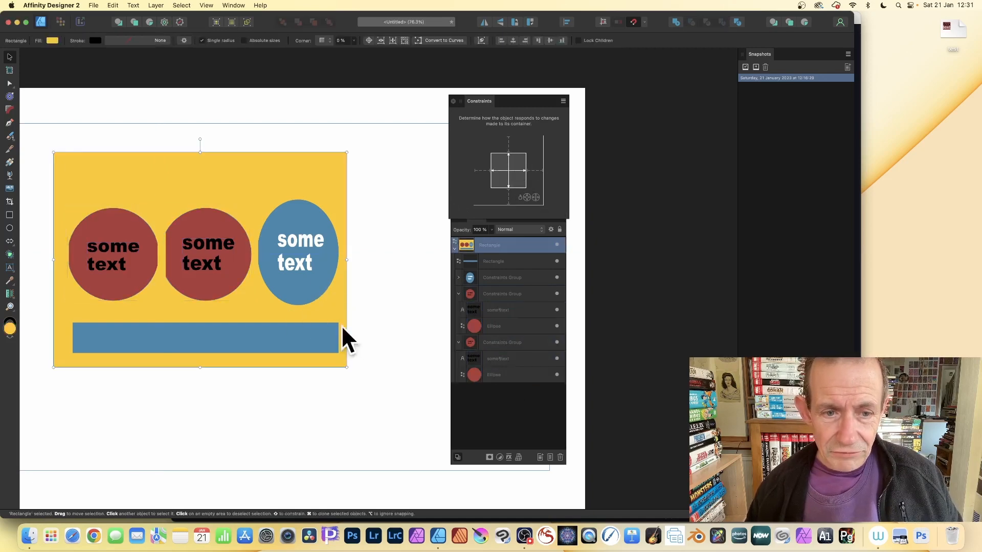
mouse_move(345, 367)
left_mouse_down()
mouse_move(311, 248)
mouse_move(114, 336)
mouse_move(305, 344)
mouse_move(347, 375)
left_mouse_up()
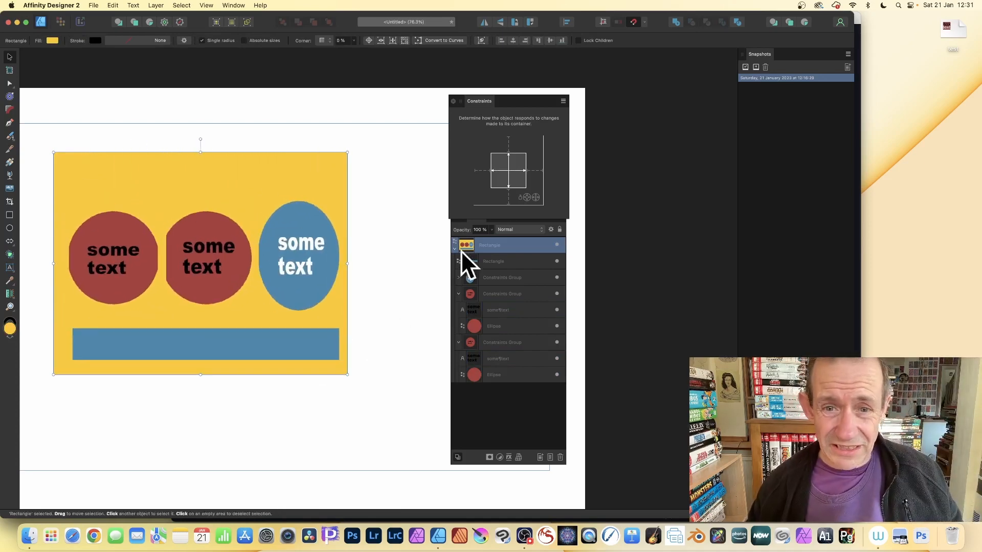
left_click(513, 170)
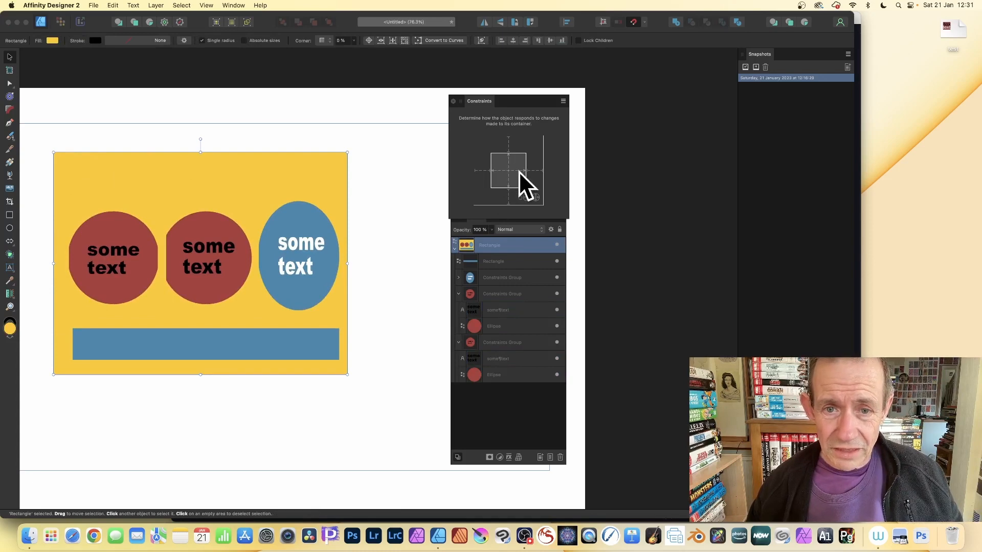
Turn off vertical scaling for the texts and ellipses in both red groups and anchor them to their container's left edge.
left_click(496, 326)
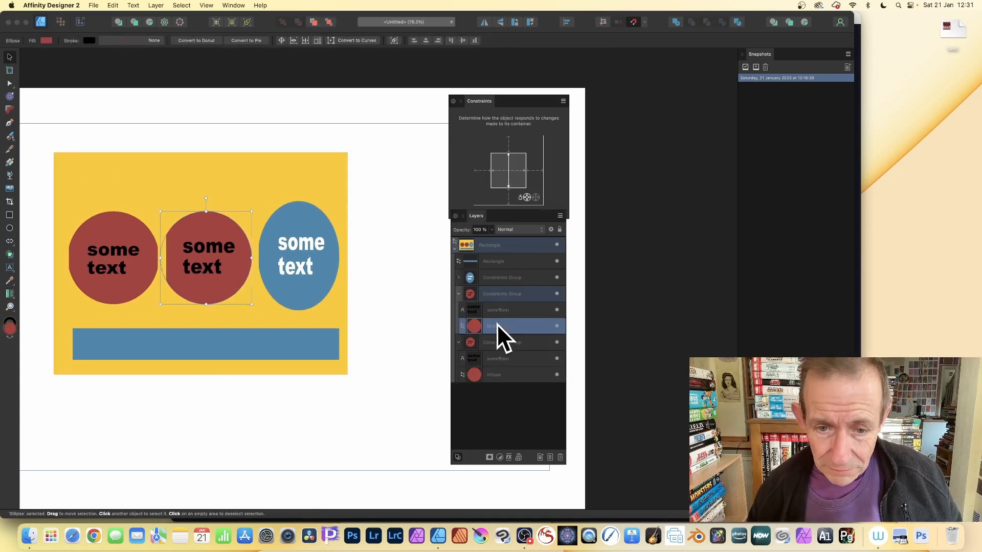
left_click(502, 312, "super")
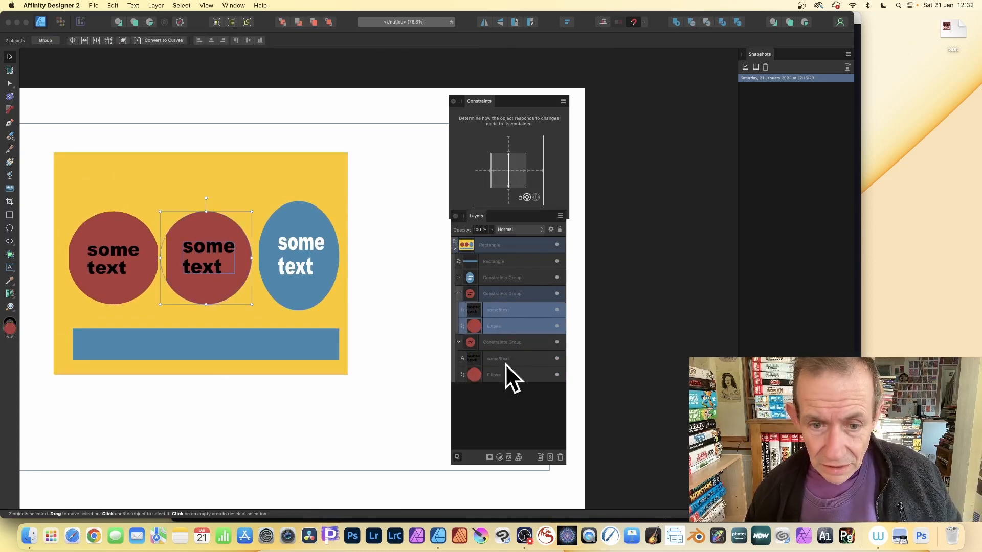
left_click(504, 360, "super")
left_click(501, 372, "super")
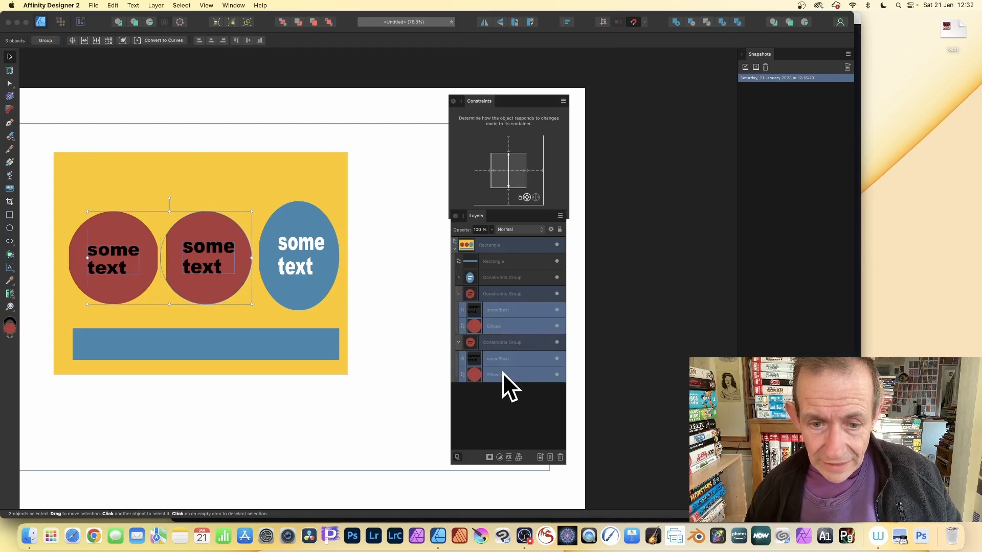
left_click(508, 174)
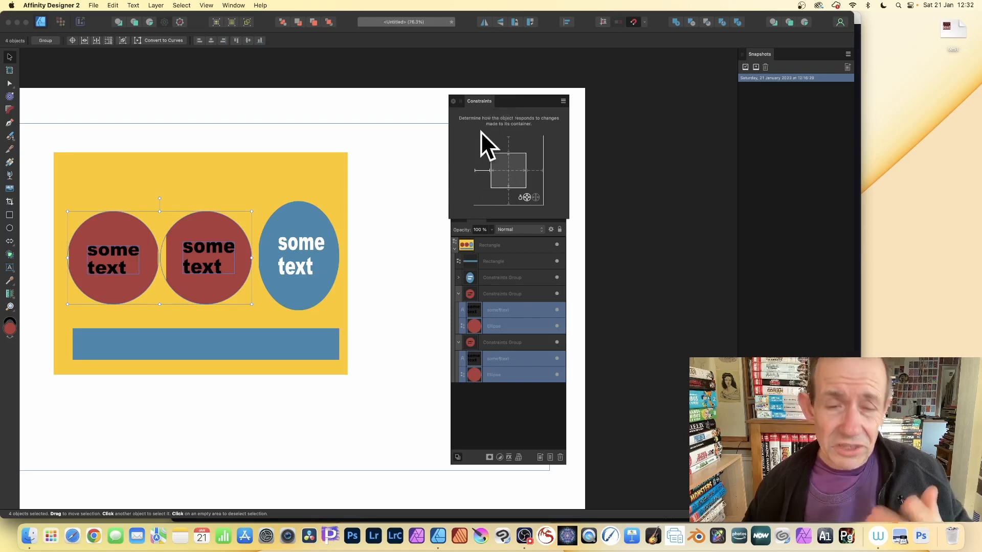
Anchor the texts and ellipses in both red groups to their container's top edge and shrink the yellow rectangle in both directions.
left_click(508, 145)
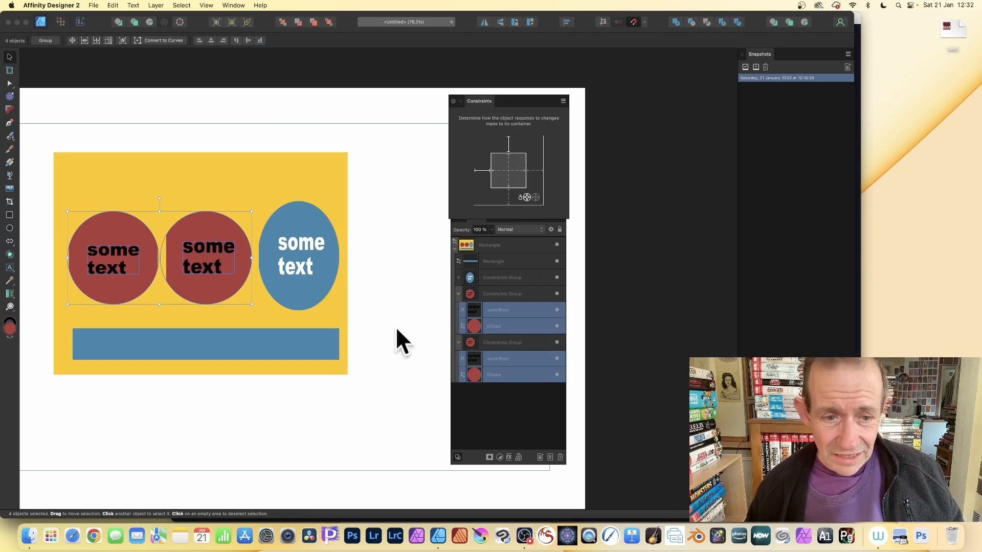
left_click(318, 172)
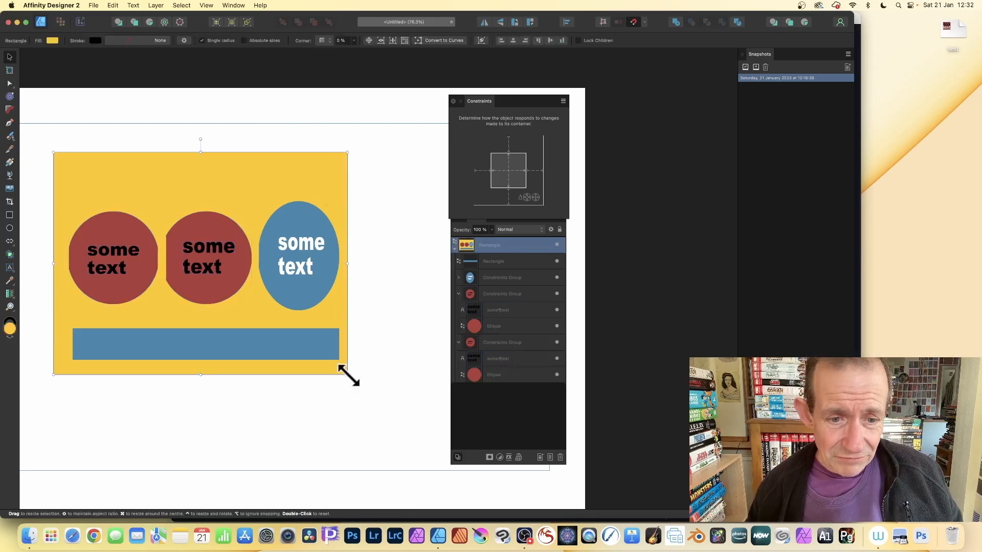
left_click_drag(347, 375, 220, 286)
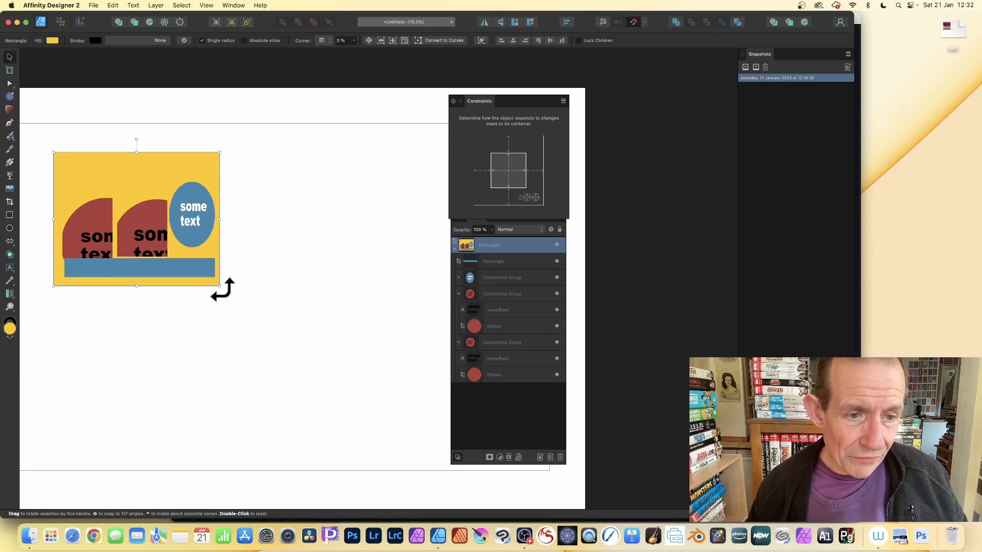
left_click_drag(220, 285, 224, 326)
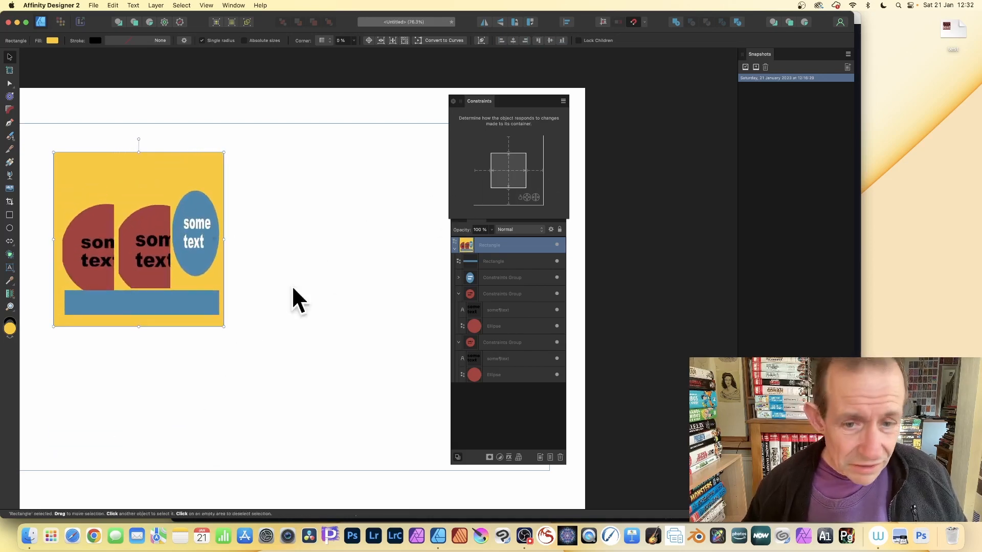
Turn on horizontal scaling for the texts and ellipses in both red groups.
left_click(499, 327)
left_click(510, 311, "super")
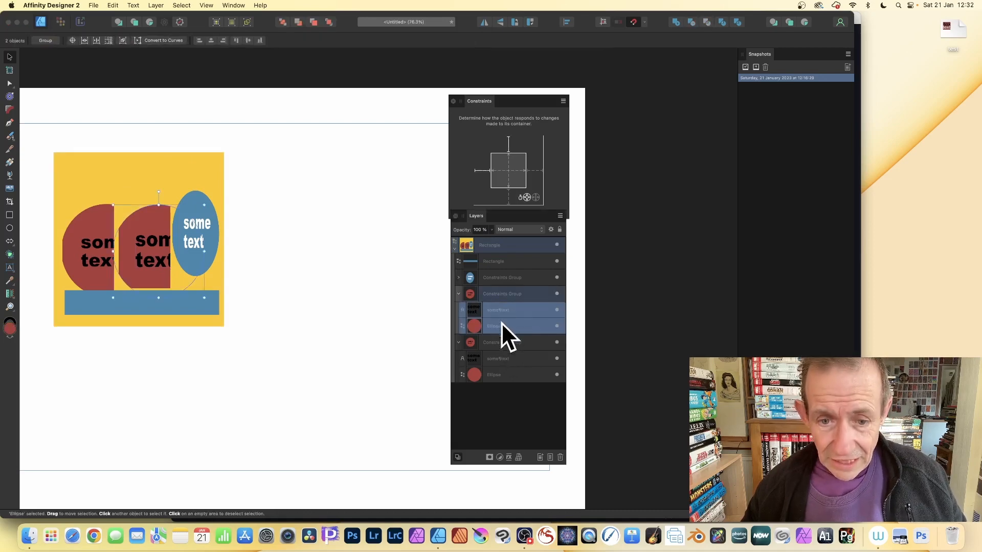
left_click(496, 358, "super")
left_click(496, 373, "super")
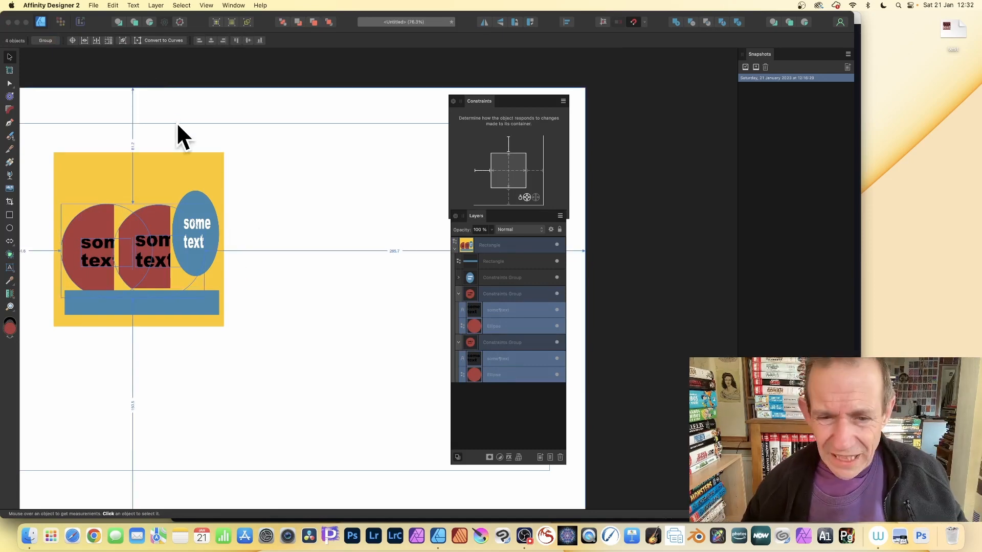
left_click(533, 171)
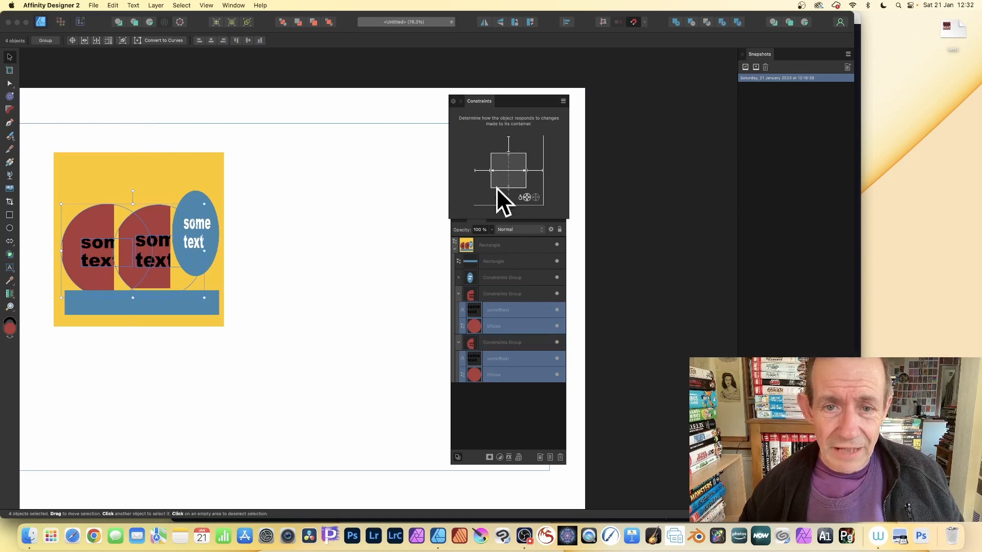
Resize and move the yellow rectangle within the upper-left area of the page, enlarging it last with Lock Children on.
left_click(203, 164)
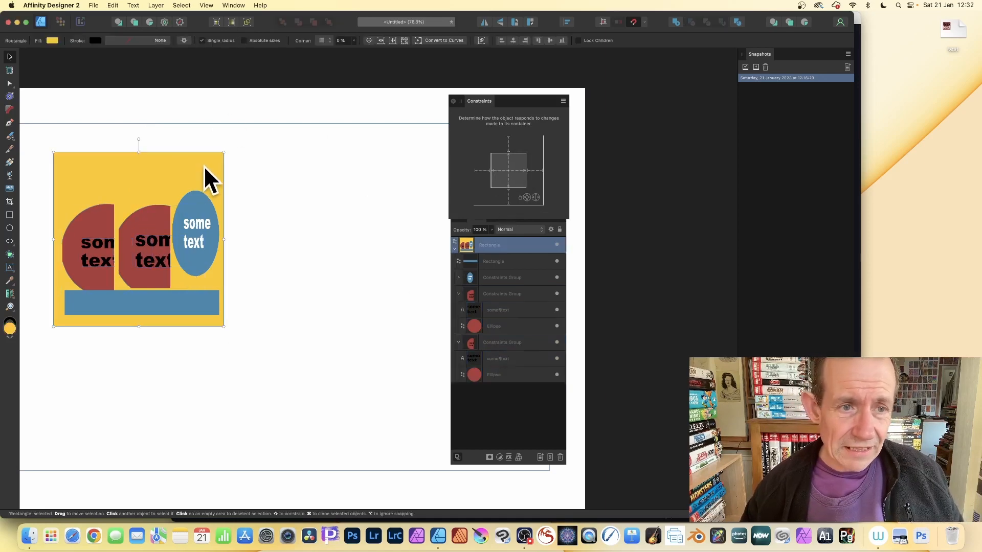
left_click_drag(222, 324, 559, 458)
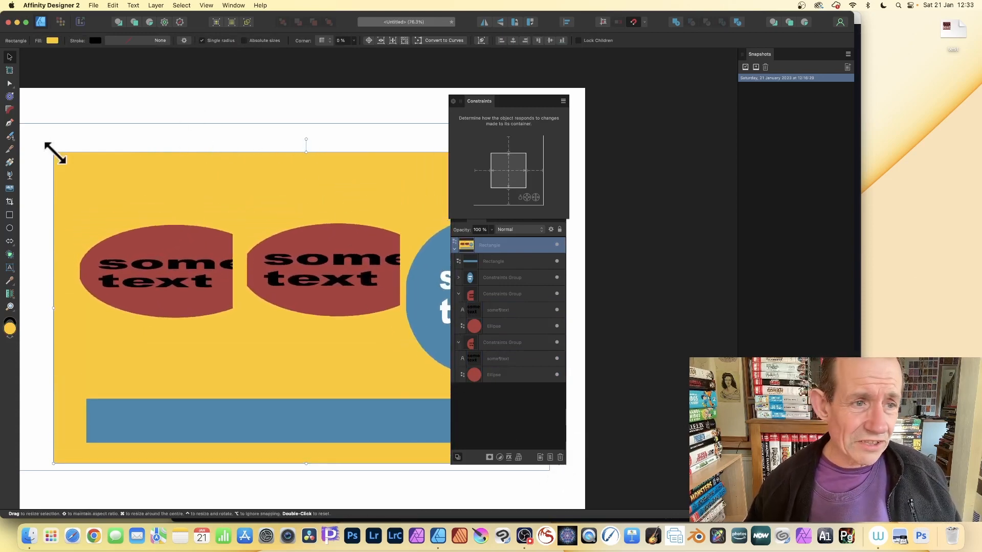
left_click_drag(54, 152, 284, 262)
left_click_drag(348, 292, 132, 162)
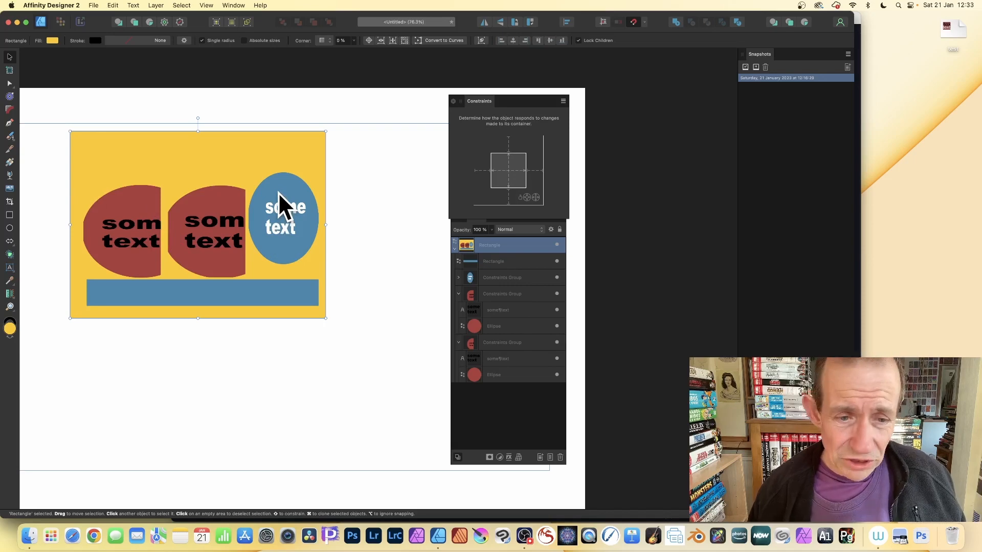
left_click_drag(326, 317, 422, 372)
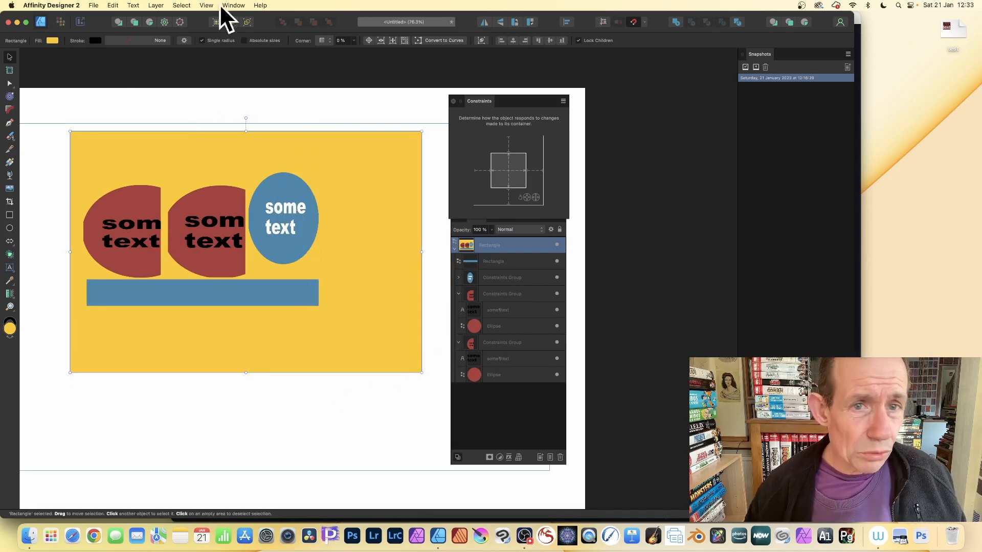
Convert the yellow rectangle to curves and bend its right edge inward and its bottom edge outward.
left_click(446, 40)
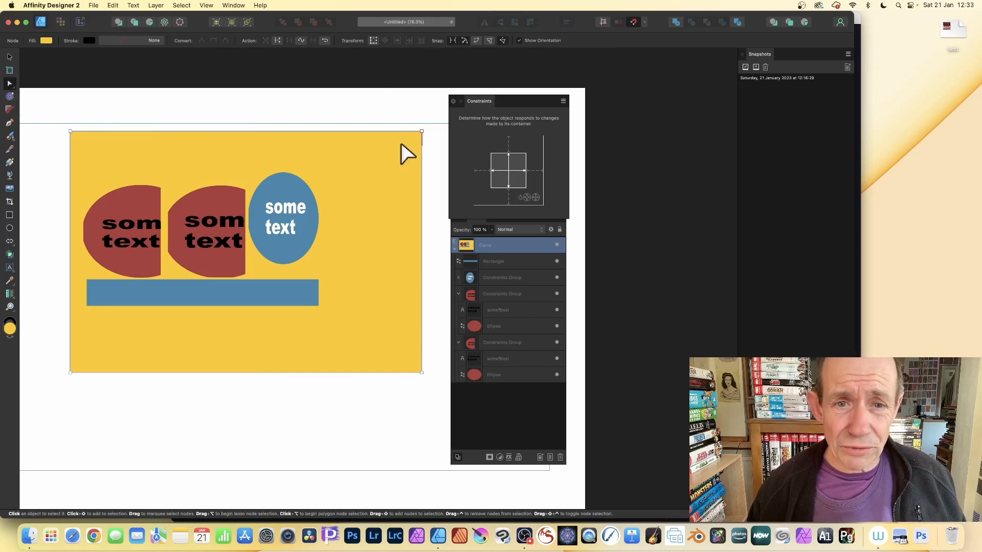
left_click_drag(421, 172, 352, 179)
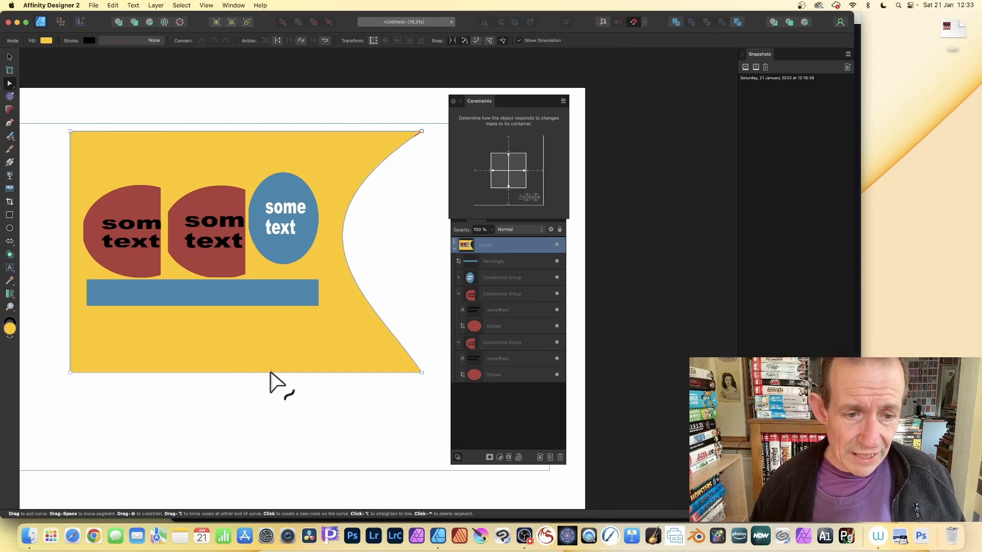
left_click_drag(271, 374, 234, 499)
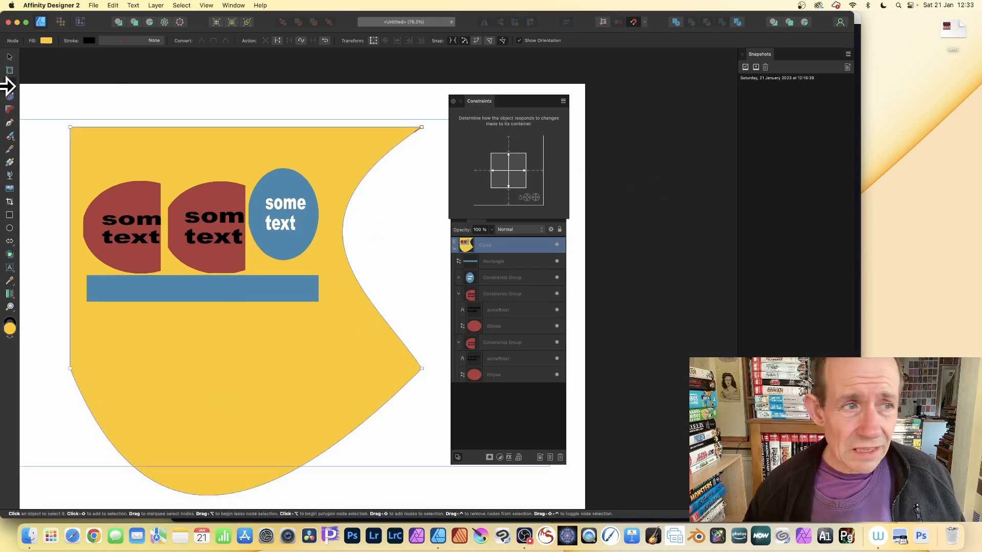
left_click(489, 260)
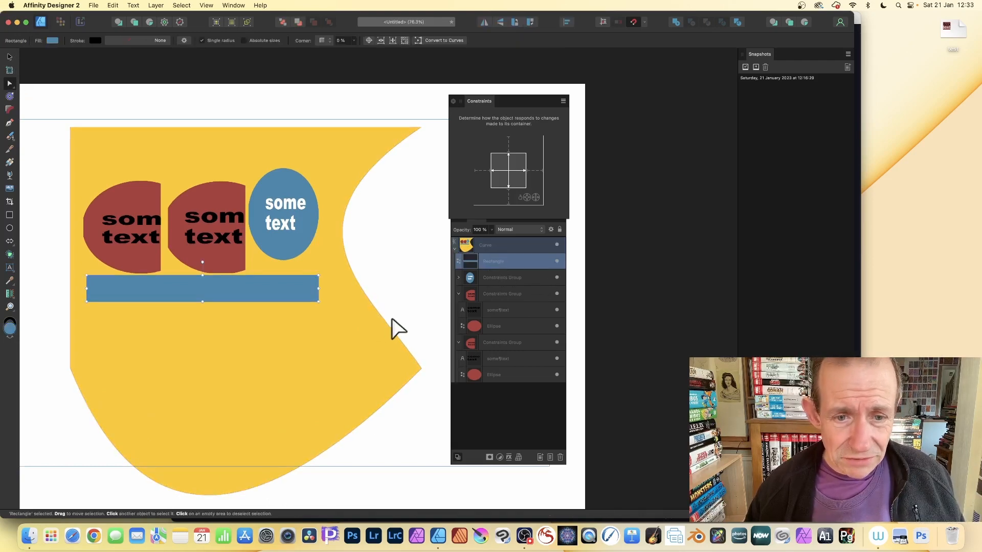
left_click(499, 244)
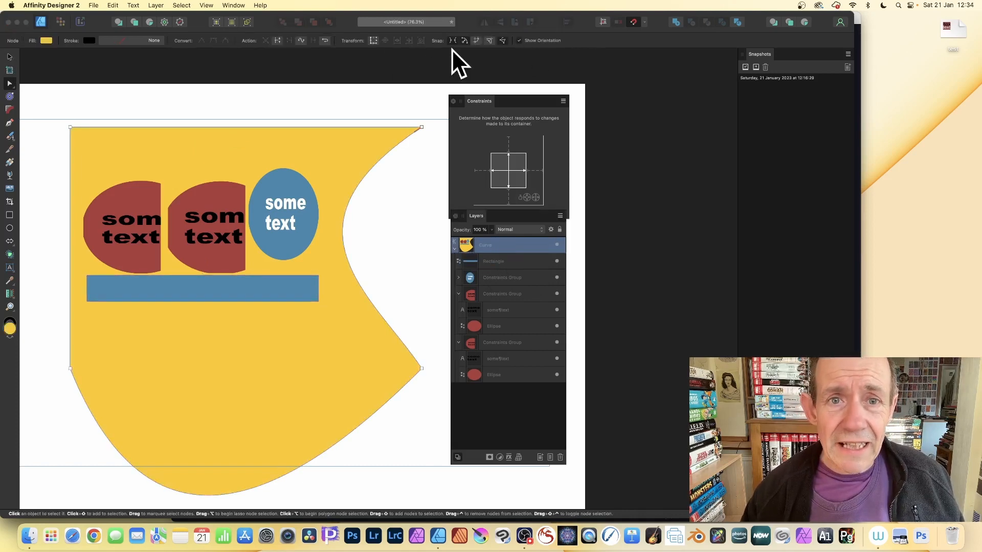
left_click(10, 57)
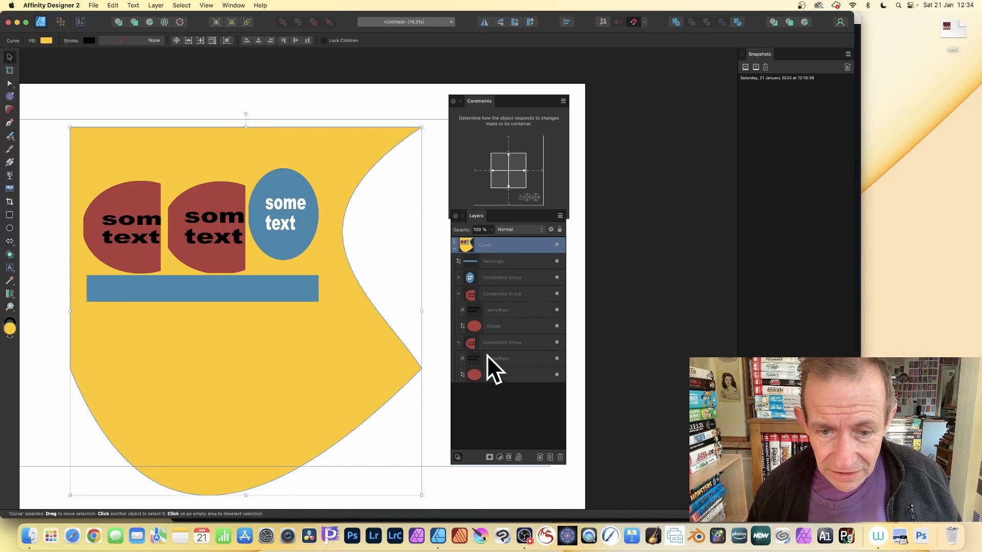
Anchor the texts and ellipses in both red groups to their container's bottom and right edges instead of top and left.
left_click(509, 360)
left_click(496, 377, "shift")
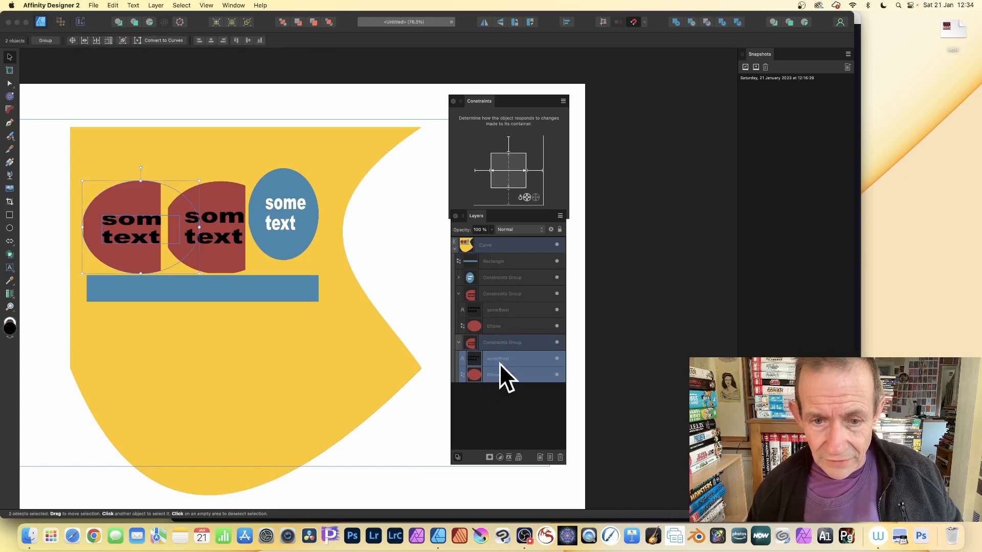
left_click(490, 327, "super")
left_click(494, 309, "super")
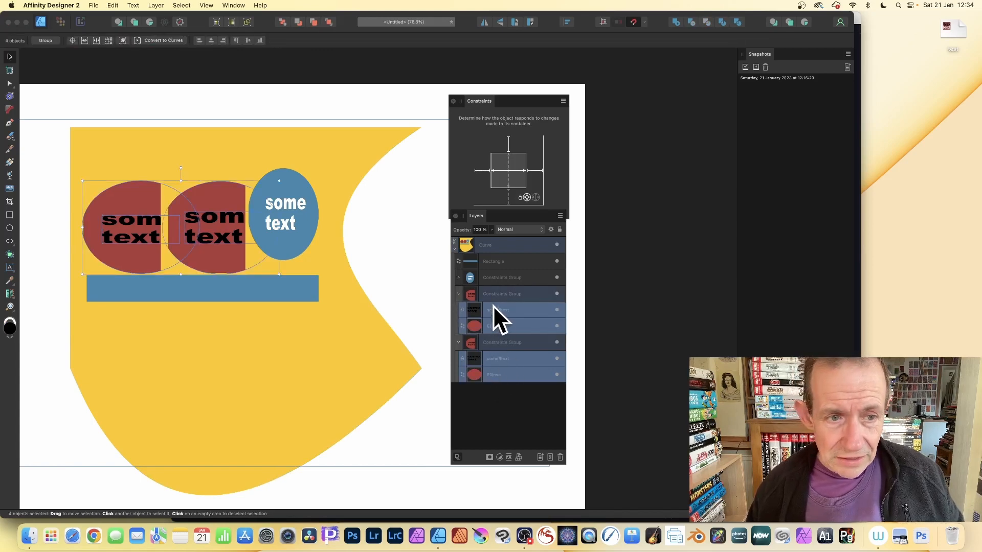
left_click(509, 198)
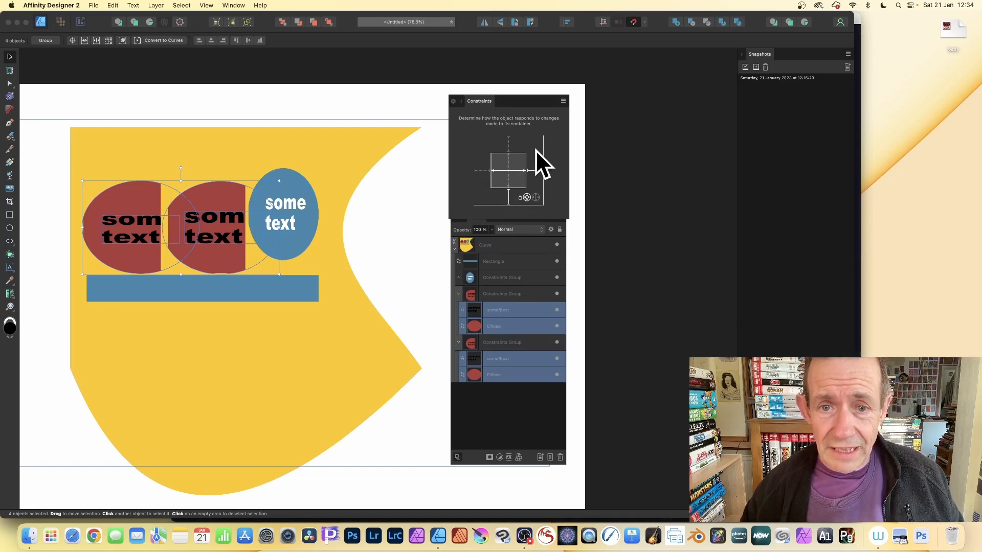
left_click(545, 173)
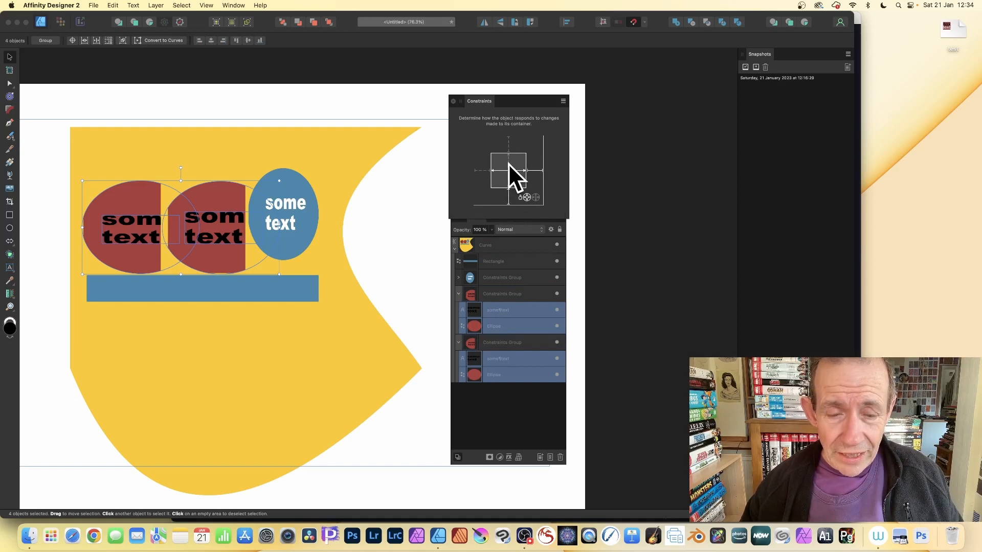
Shrink the curved yellow shape to about three quarters of its width and half its height.
left_click(10, 57)
left_click(251, 136)
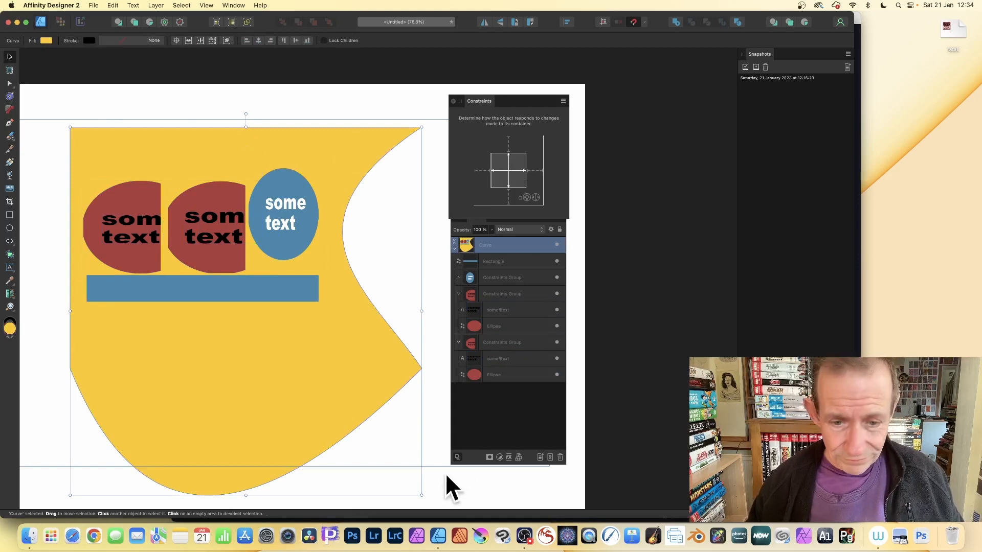
left_click_drag(417, 493, 218, 386)
left_click_drag(250, 430, 321, 267)
Rotate the curved yellow shape clockwise to a steep angle and squeeze it slightly along its shorter side.
scroll(327, 272, "down", 1)
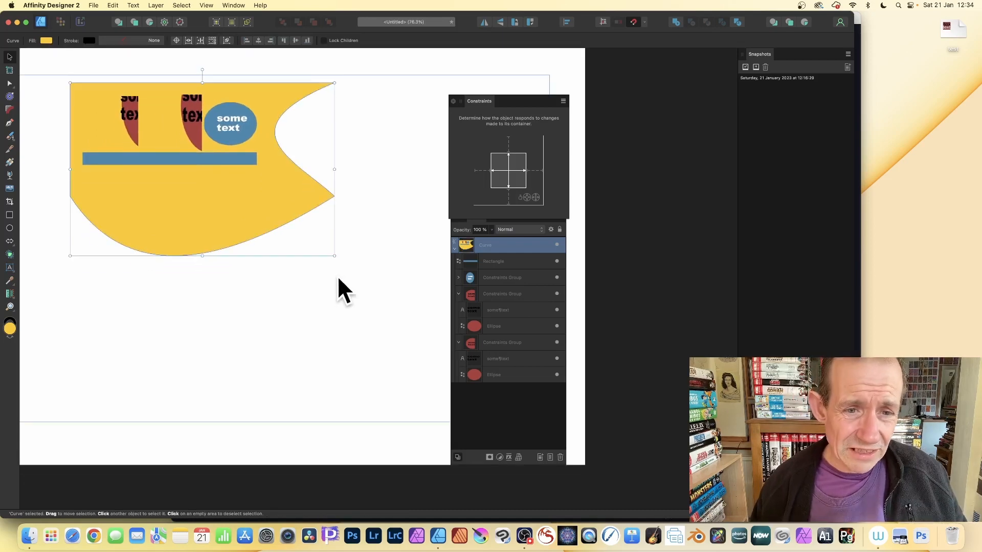
scroll(236, 149, "up", 2)
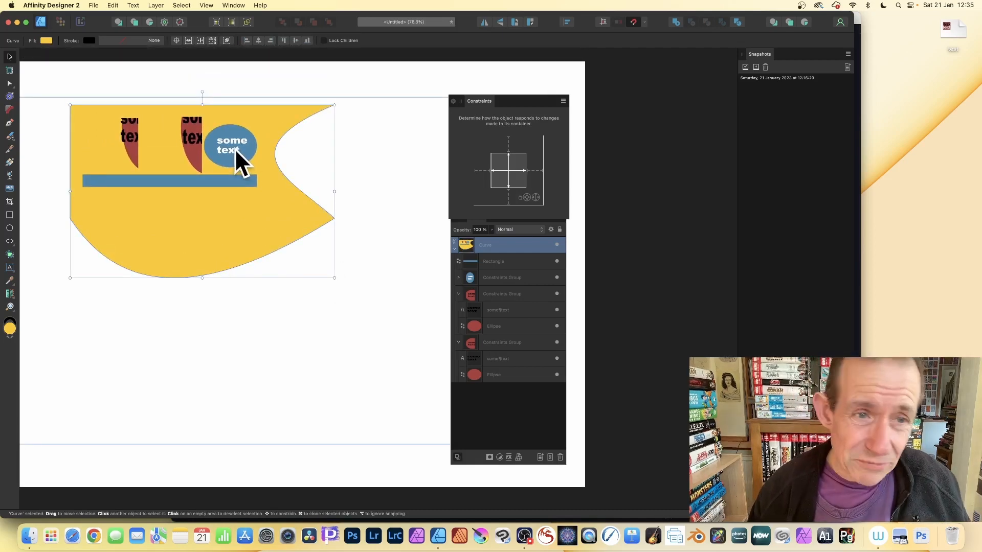
scroll(257, 173, "up", 1)
scroll(257, 173, "up", 1)
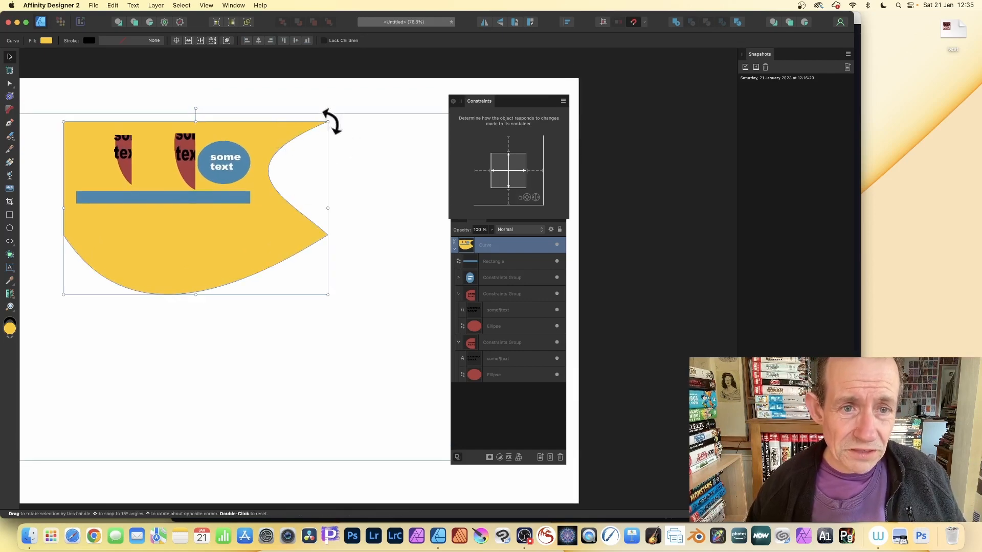
left_click_drag(329, 120, 310, 280)
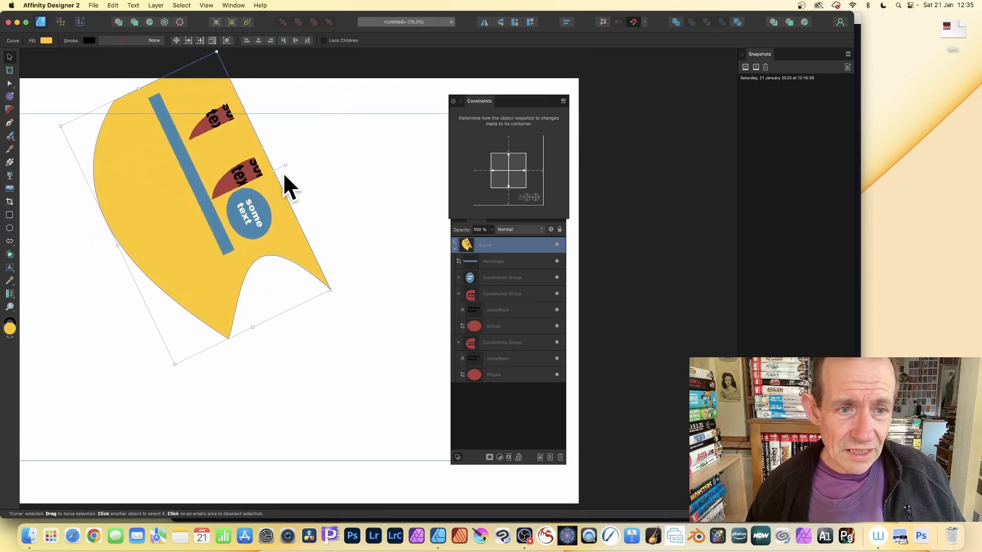
left_click_drag(284, 167, 265, 175)
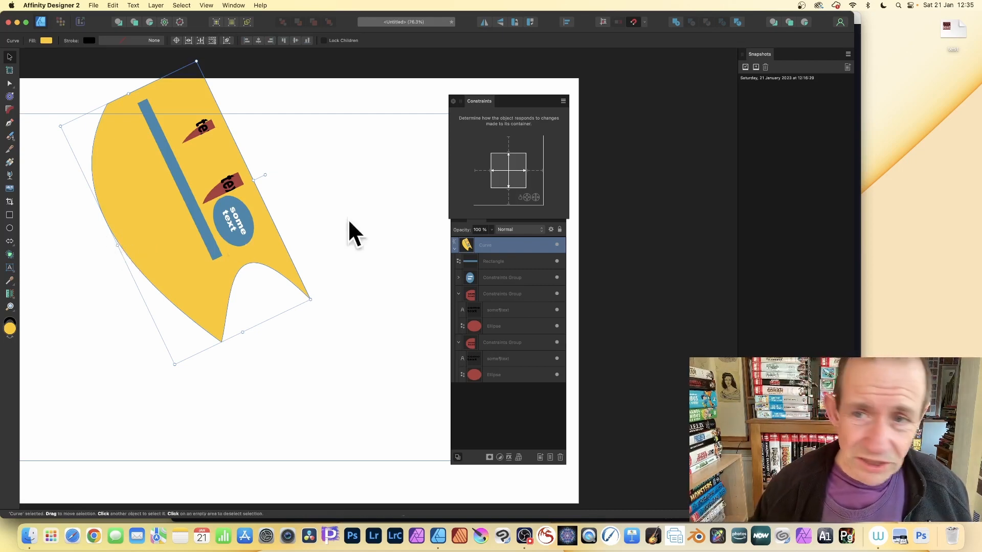
Restore the document from its saved snapshot and move the Snapshots and Constraints panels aside to uncover more of the artwork.
left_click_drag(760, 53, 552, 72)
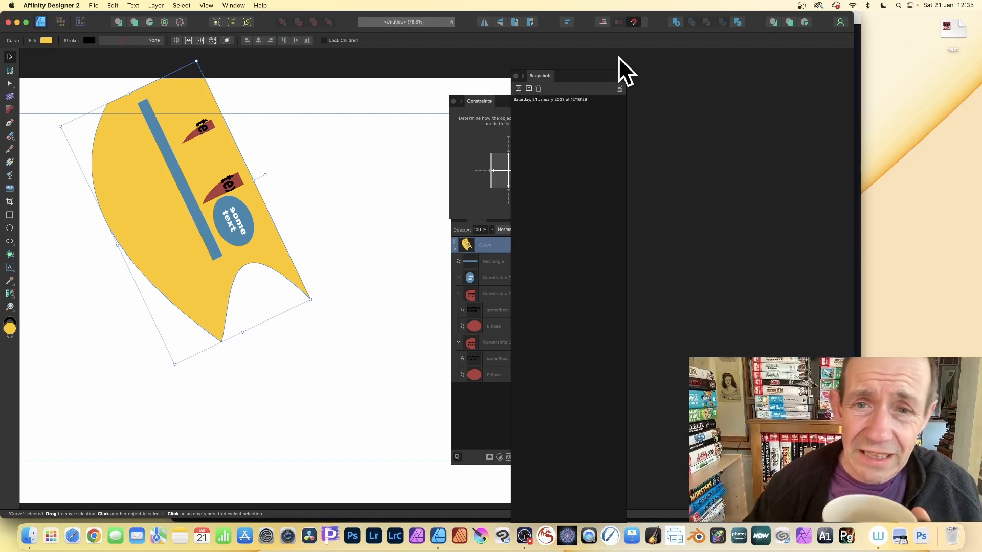
left_click(532, 99)
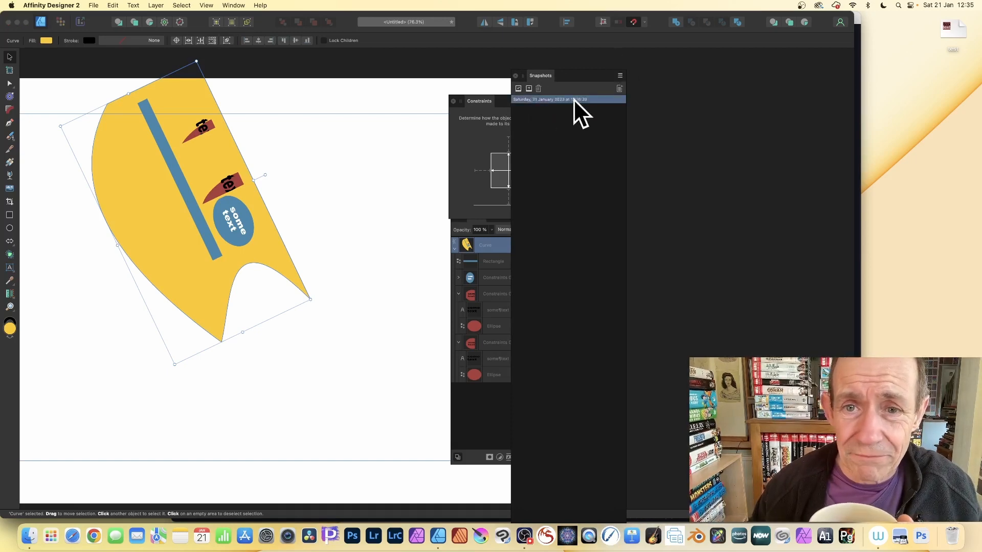
left_click(518, 88)
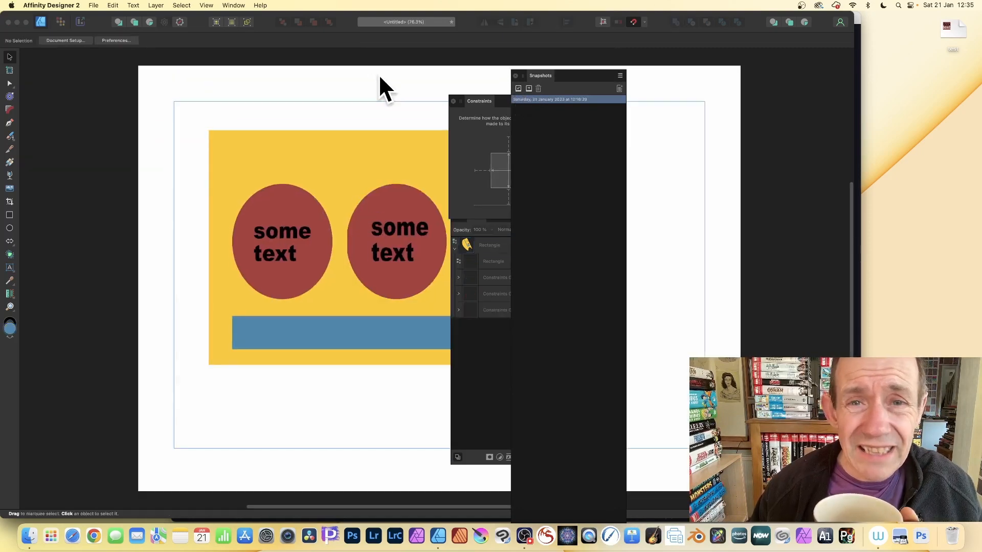
left_click_drag(541, 72, 632, 73)
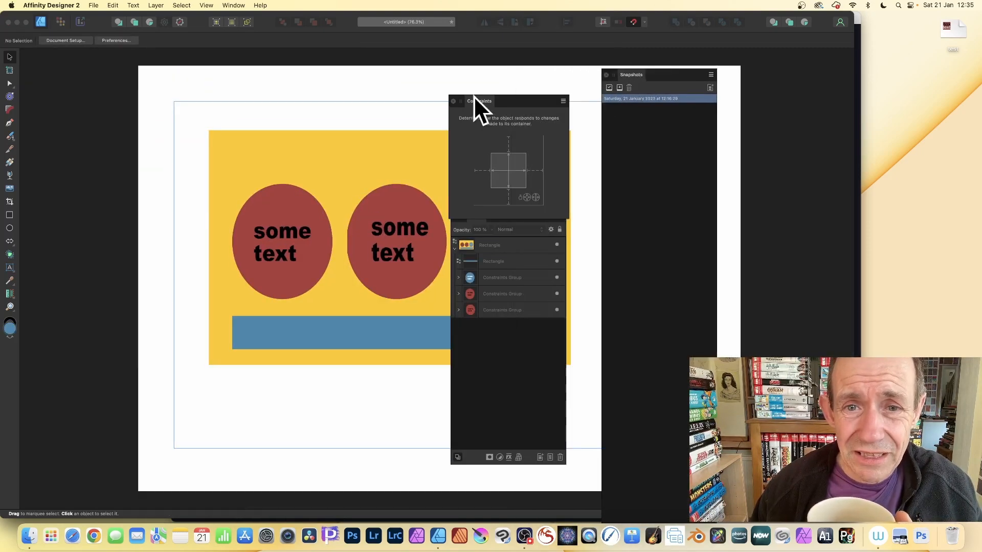
left_click_drag(475, 97, 527, 80)
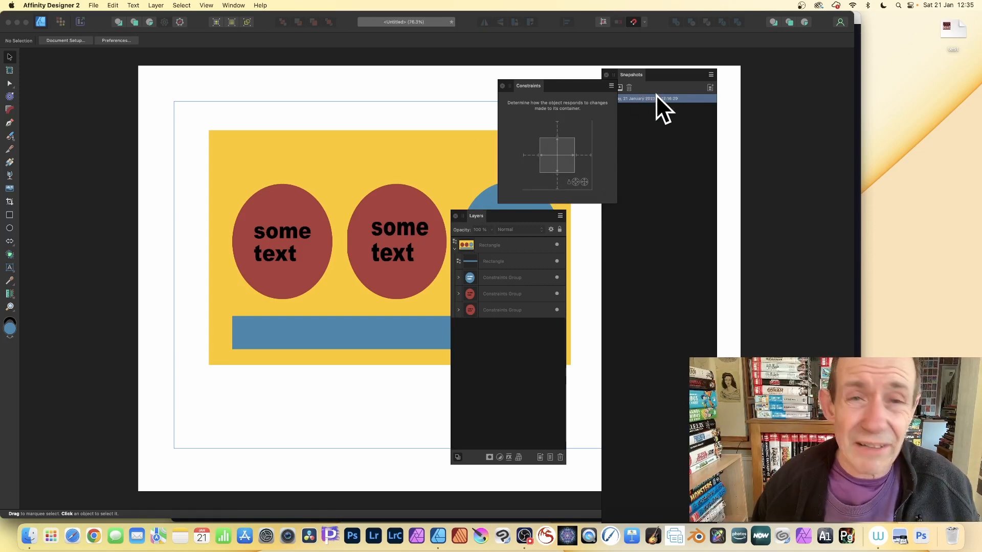
Turn off horizontal scaling in the constraints of the text objects inside both red groups.
left_click(243, 136)
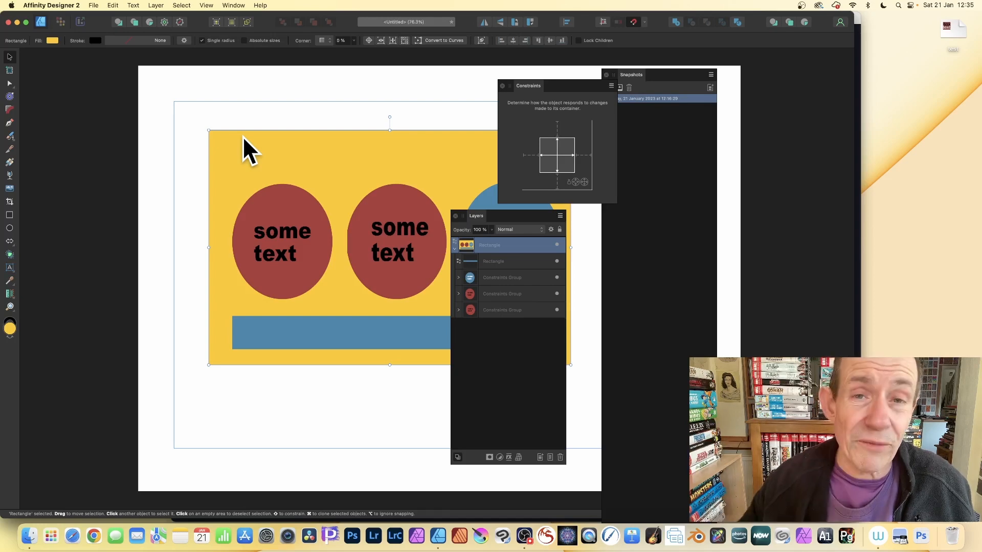
left_click(459, 295)
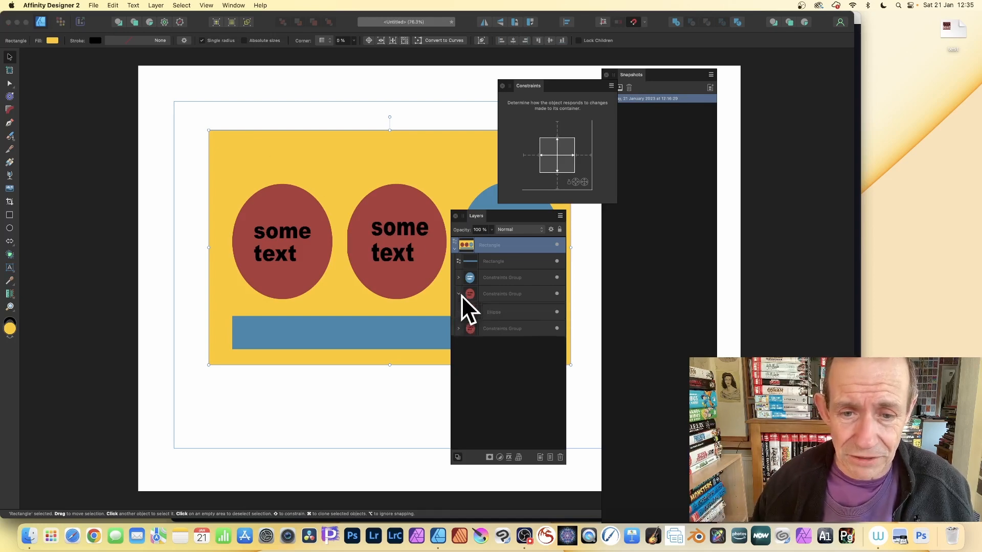
left_click(500, 311)
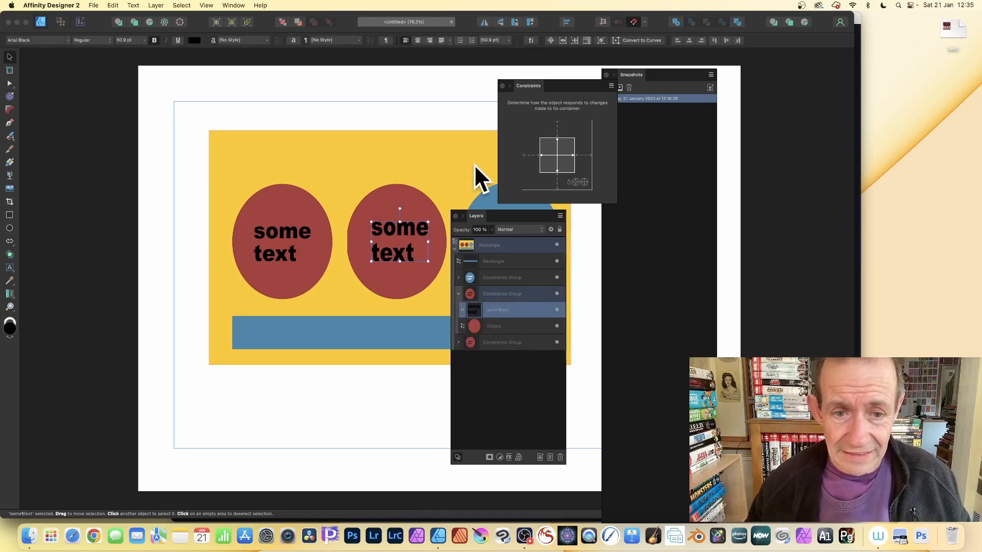
left_click(458, 342)
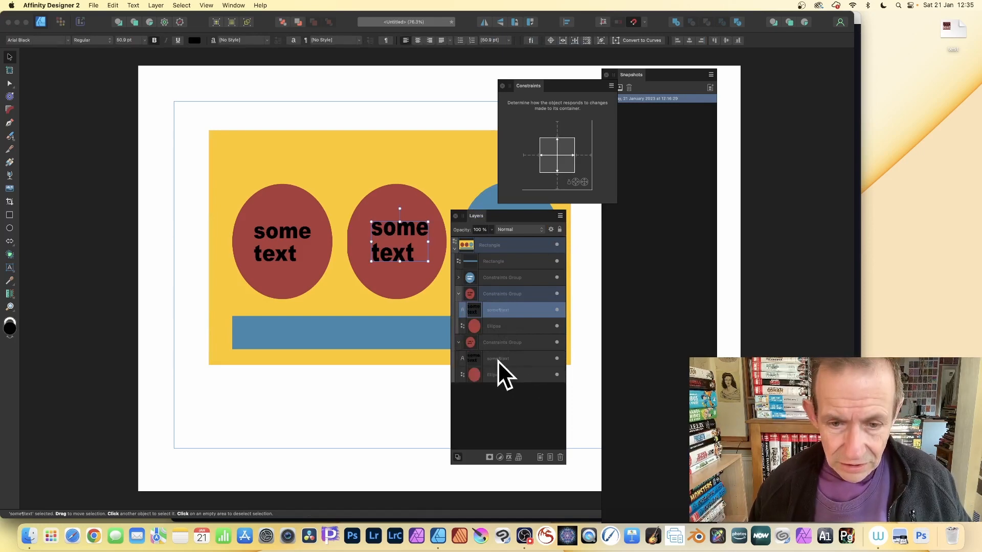
left_click(524, 358, "super")
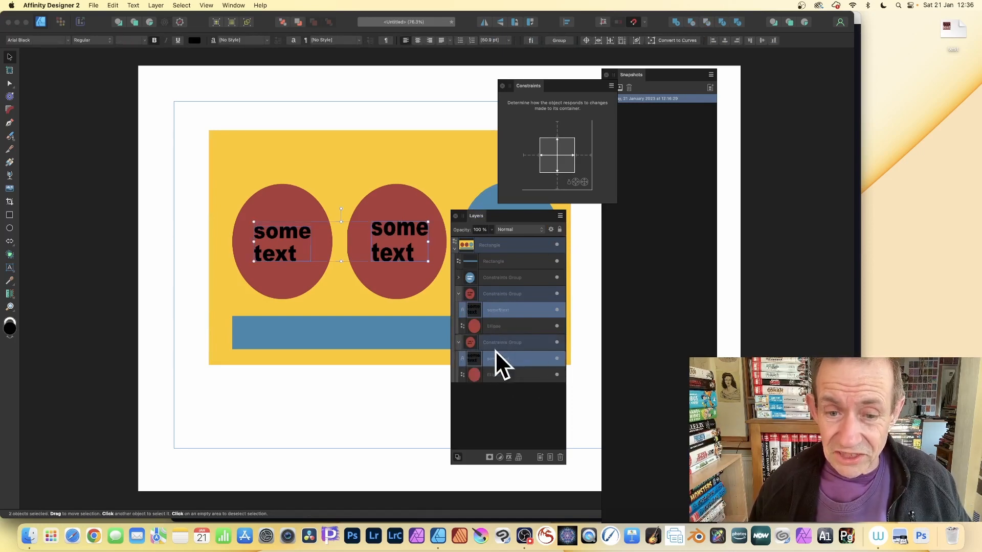
left_click(564, 155)
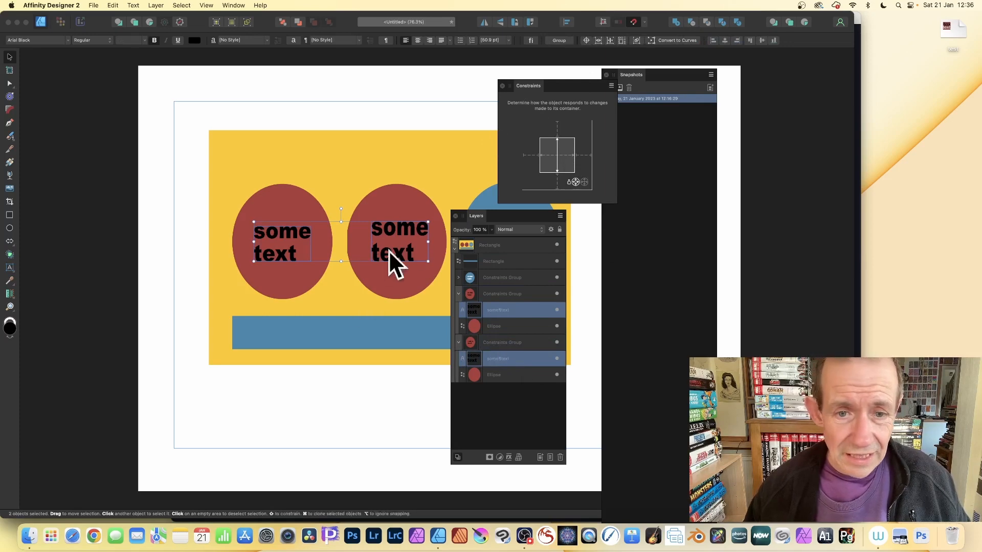
Resize the yellow rectangle to about three fifths of its width and three quarters of its height, repositioning it near the page's upper left.
left_click(282, 141)
left_click_drag(209, 129, 432, 117)
left_click_drag(474, 213, 575, 225)
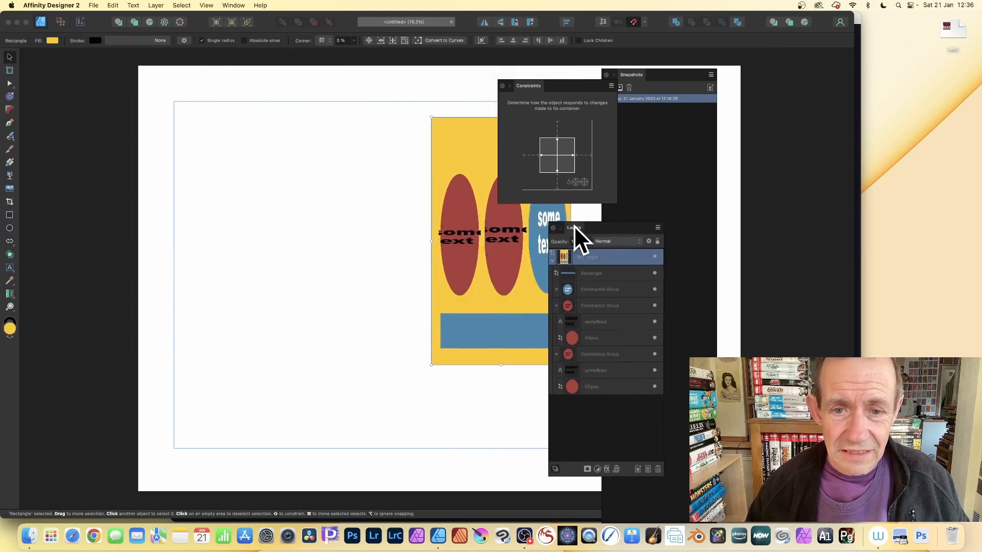
left_click_drag(473, 133, 276, 109)
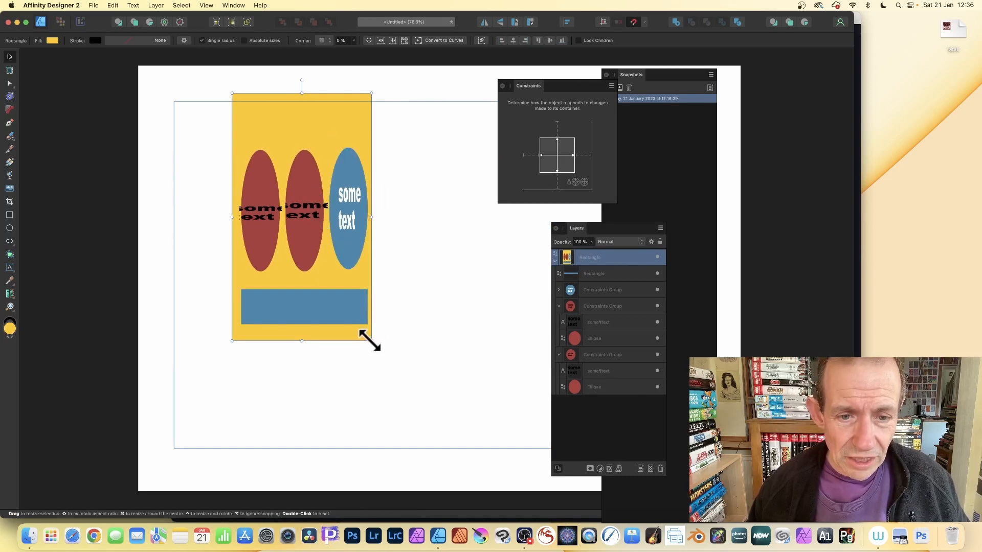
left_click_drag(371, 340, 440, 271)
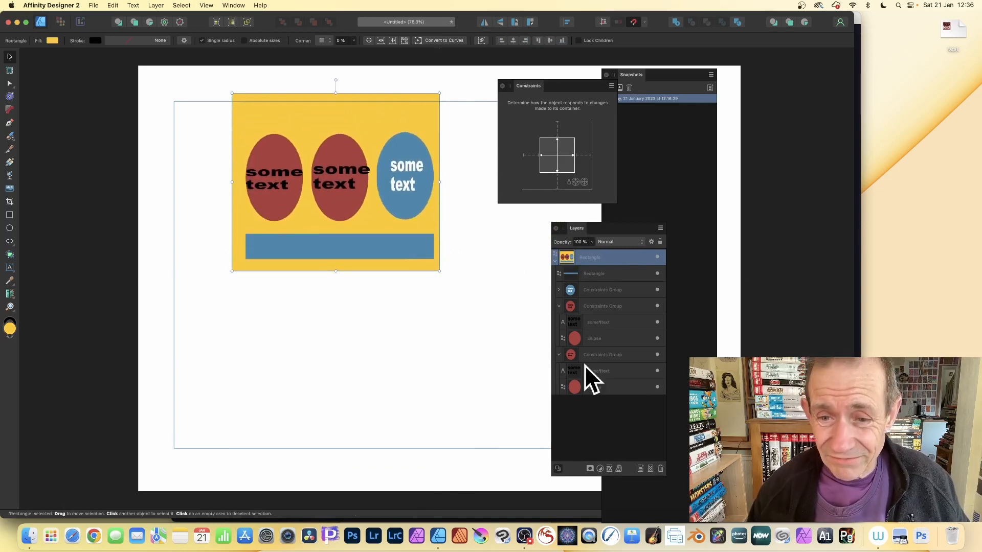
Shear the yellow rectangle strongly to the right and rotate it counterclockwise by about 50 degrees.
left_click(603, 338)
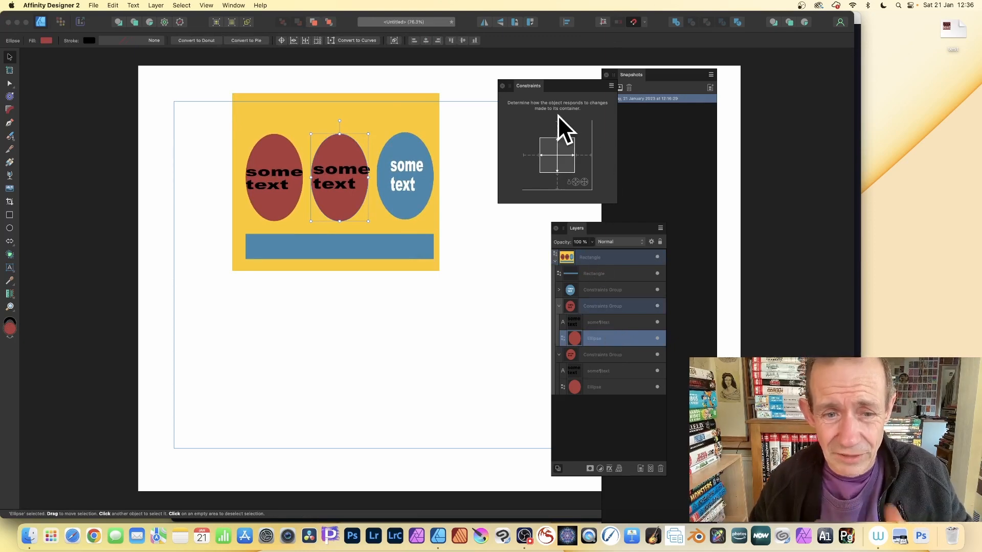
scroll(419, 114, "right", 1)
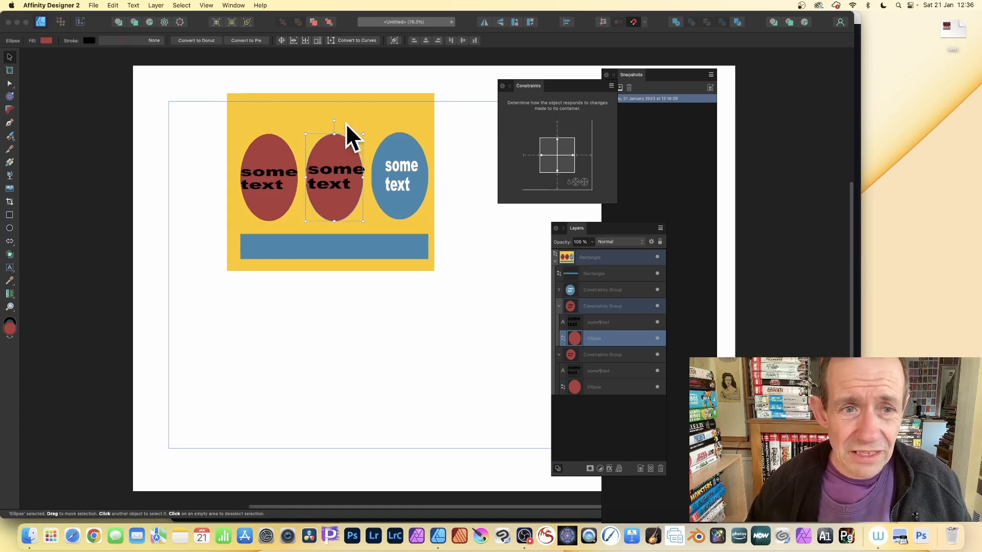
left_click(343, 141)
scroll(341, 123, "left", 1)
left_click(350, 100)
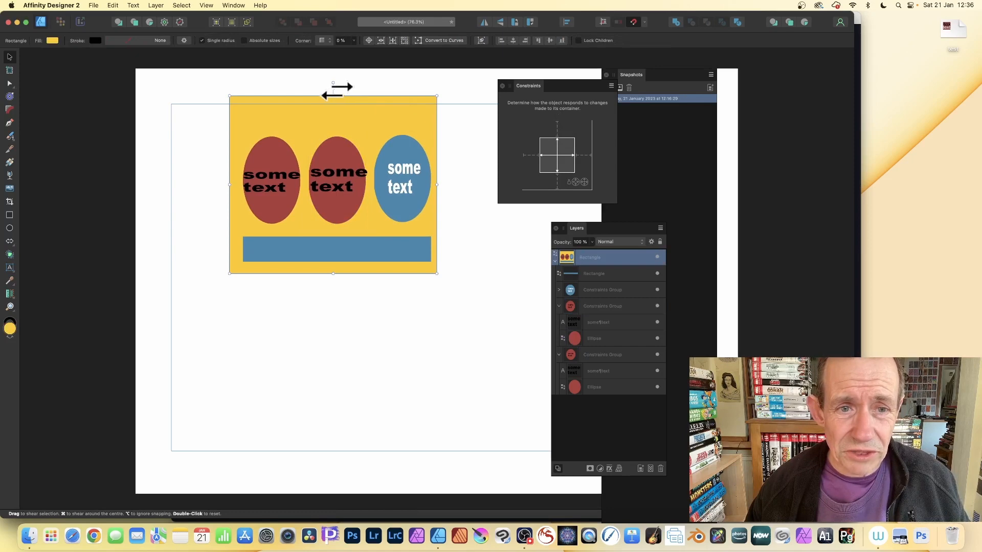
left_click_drag(336, 92, 523, 122)
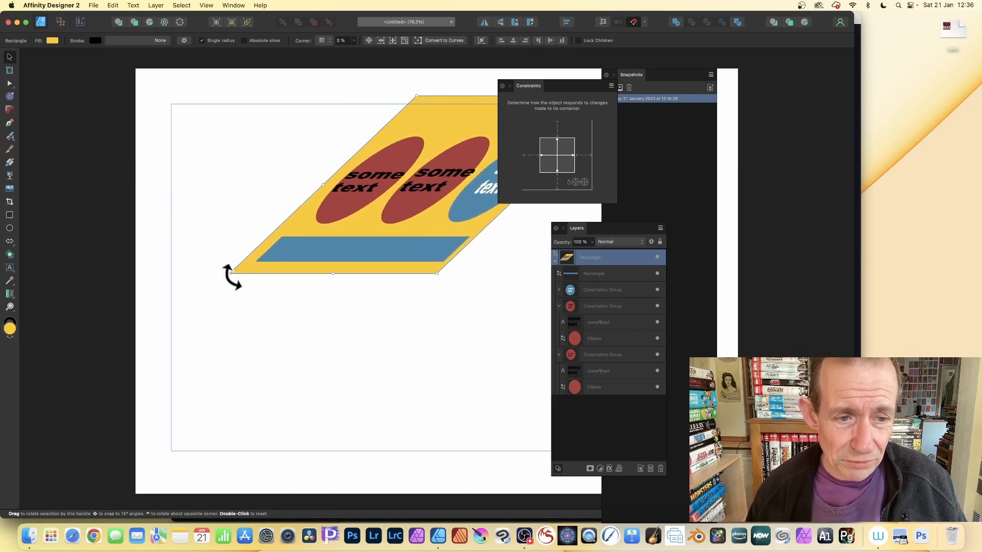
left_click_drag(230, 274, 381, 371)
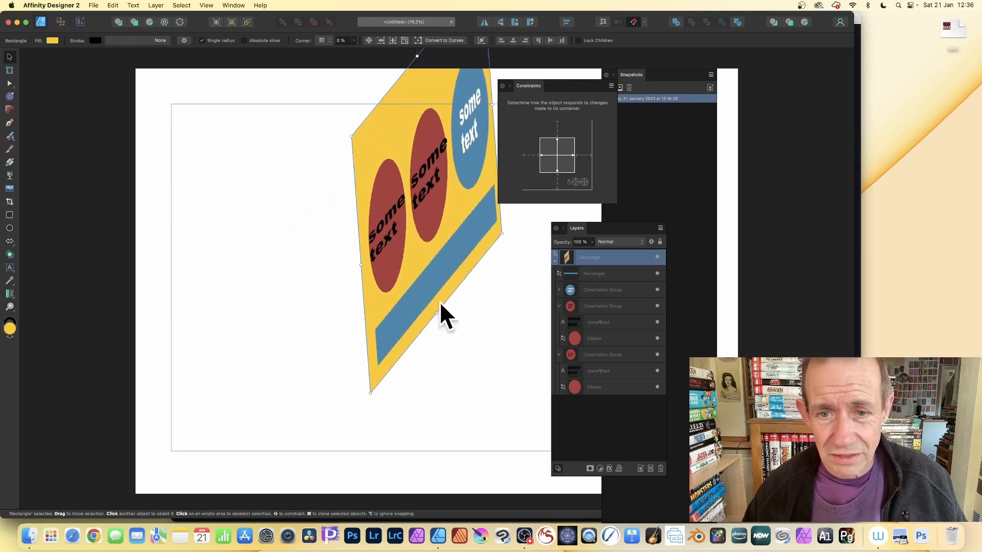
Enable the first proportional fit option in the constraints of the texts and ellipses in both red groups.
left_click(598, 337)
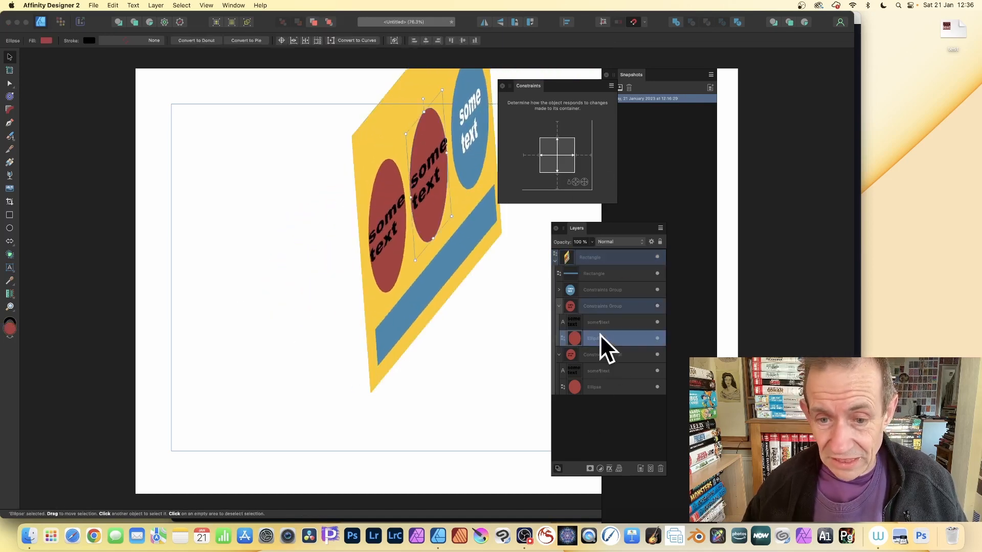
left_click(600, 325, "shift")
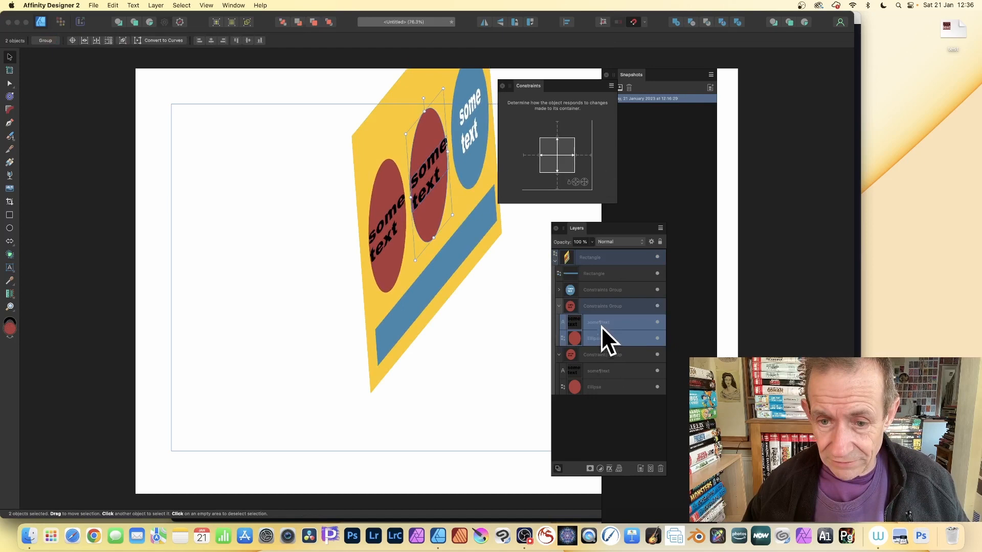
left_click(601, 373, "shift")
left_click(603, 385, "shift")
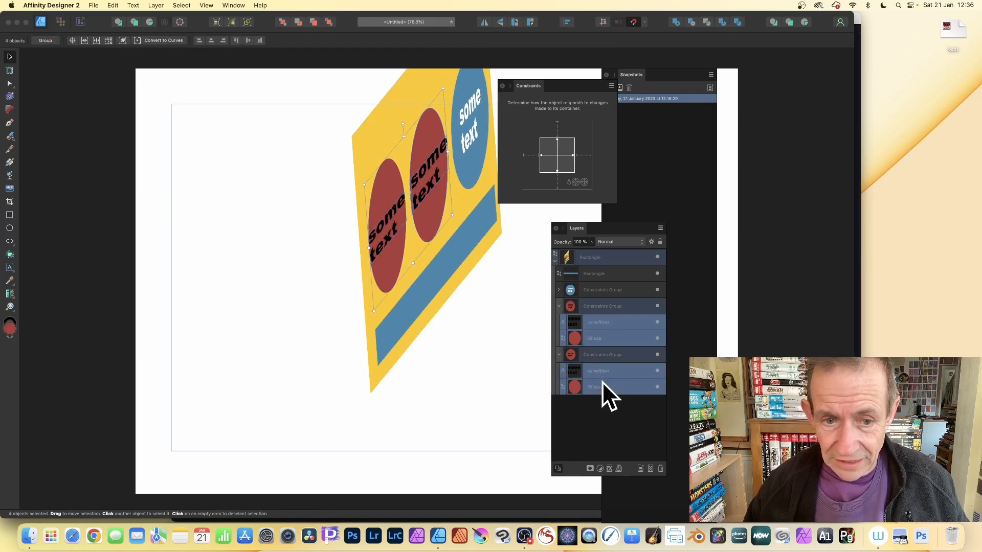
left_click(575, 182)
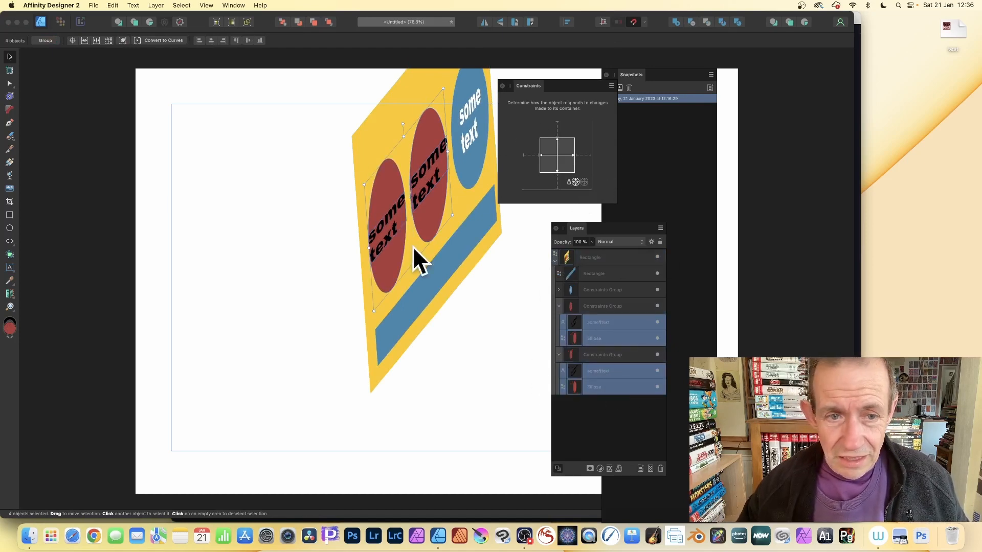
Lengthen the skewed yellow shape along its blue bar, shorten its other side slightly, and shift it left and down on the page.
left_click(588, 253)
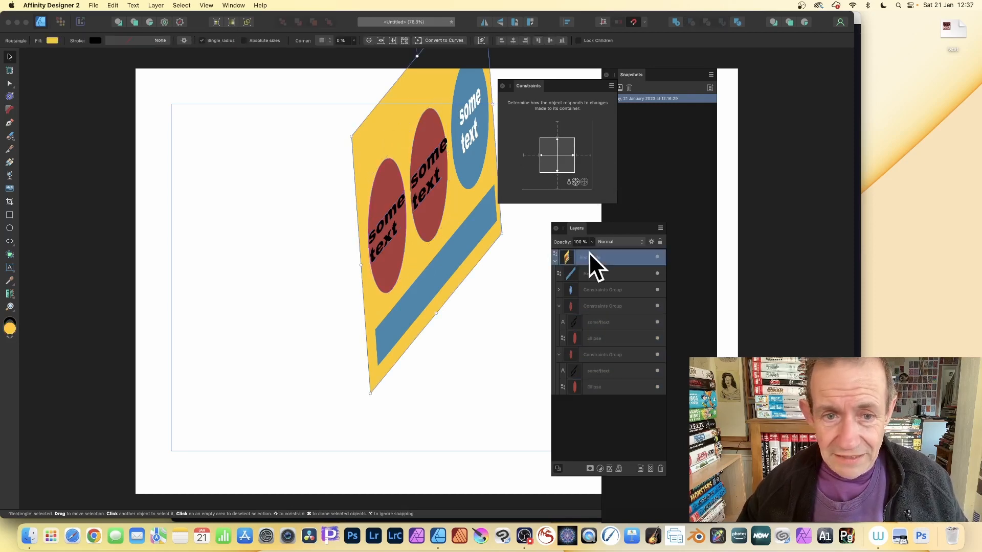
left_click_drag(351, 135, 296, 254)
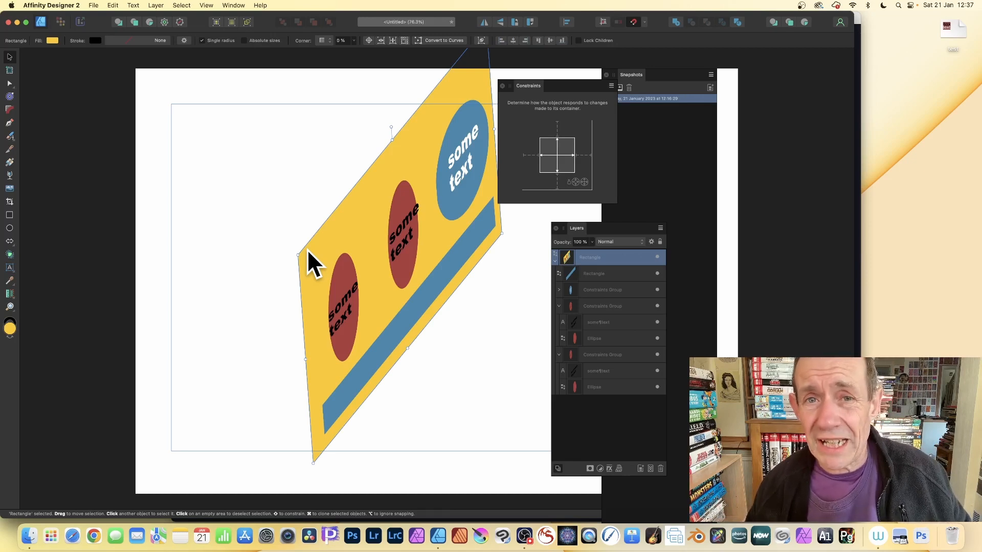
left_click_drag(430, 168, 387, 183)
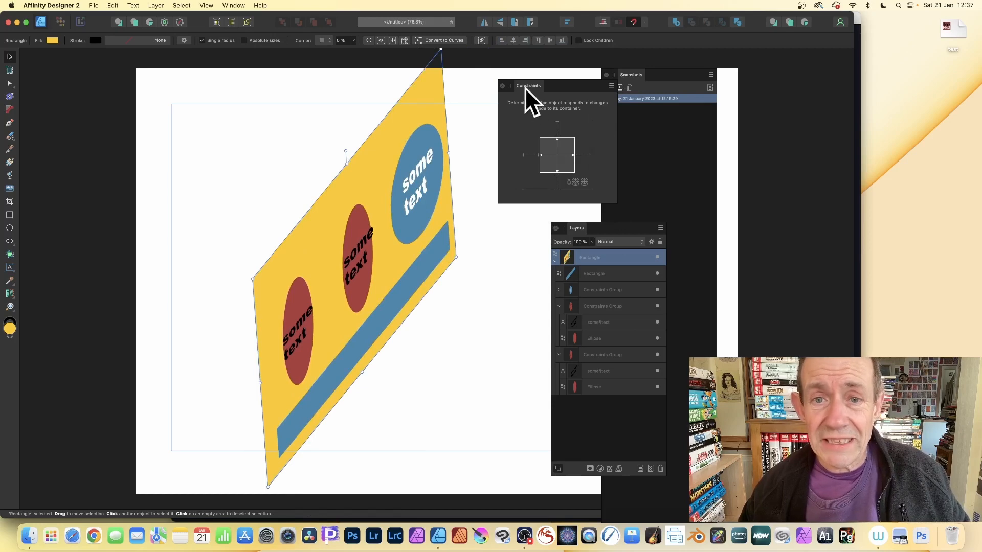
left_click_drag(524, 87, 476, 96)
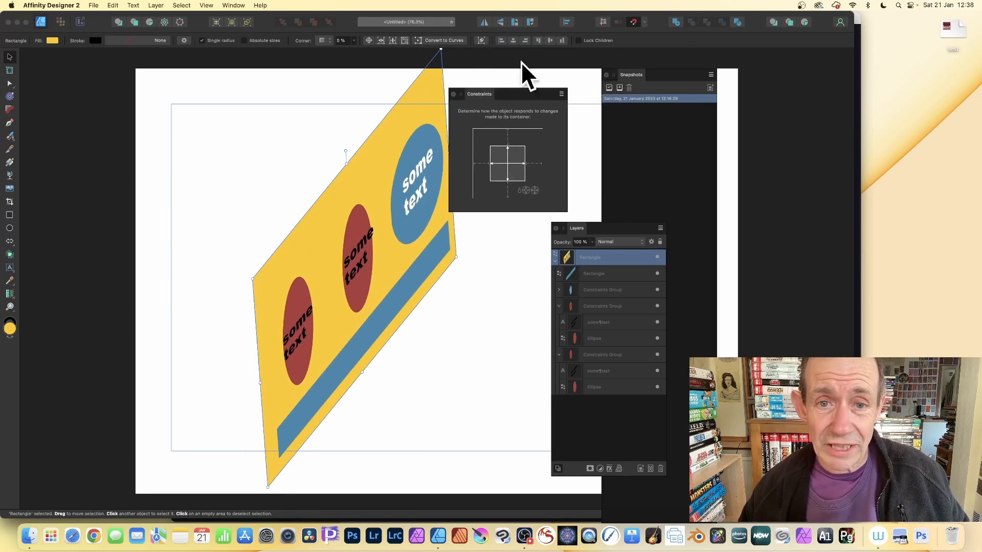